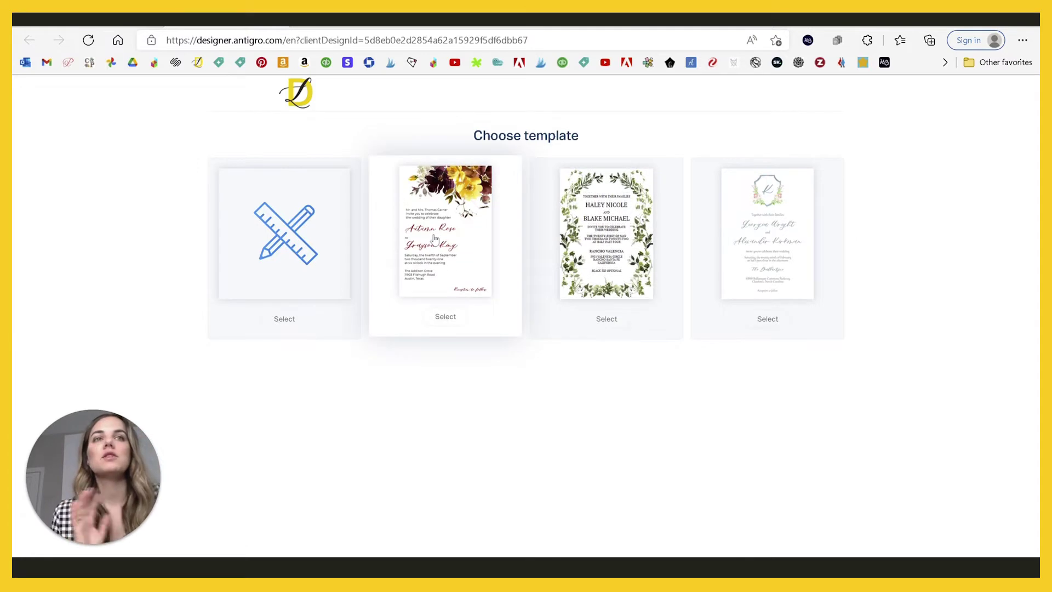
click(444, 240)
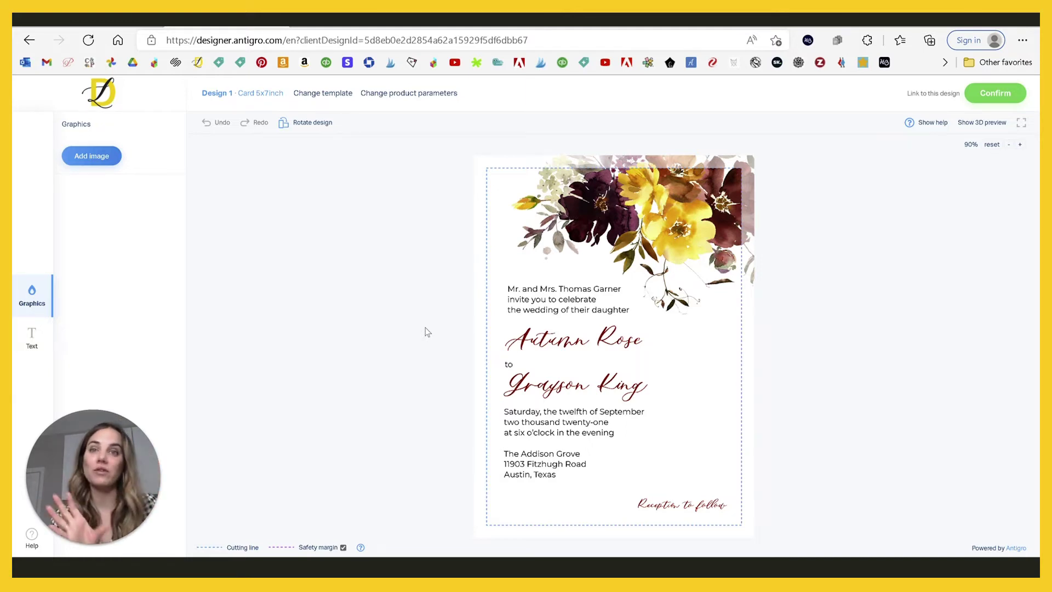
click(323, 93)
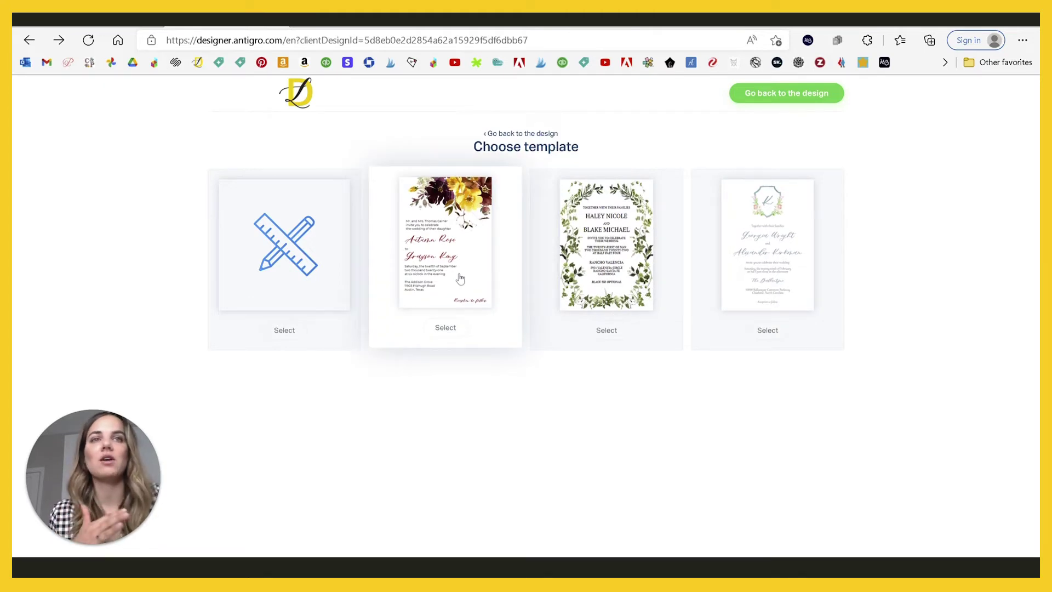
click(470, 260)
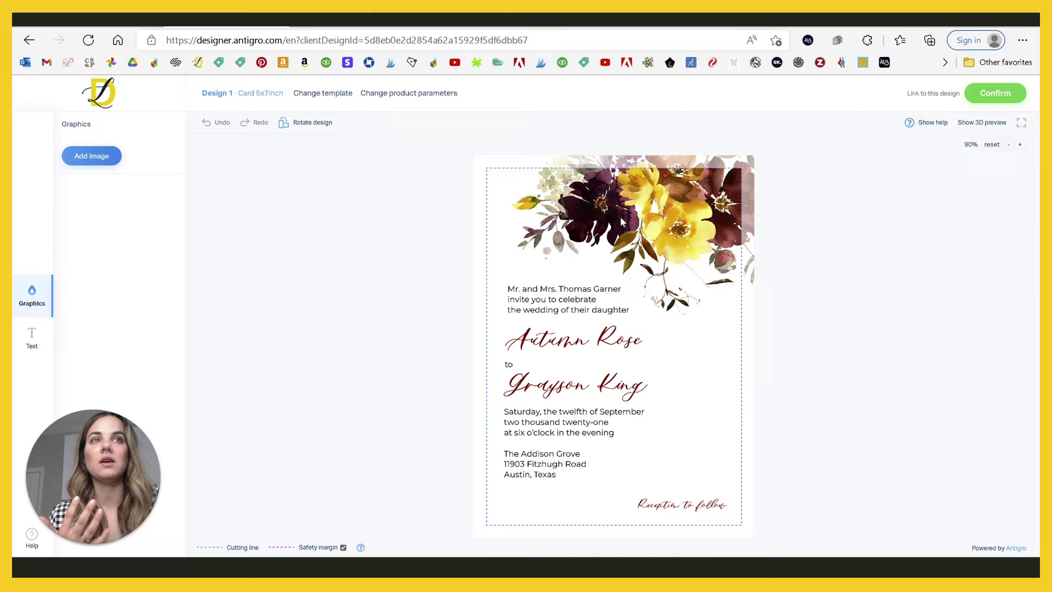
Step: Select the hosts' opening line and type the new parents' names over the old ones
click(546, 296)
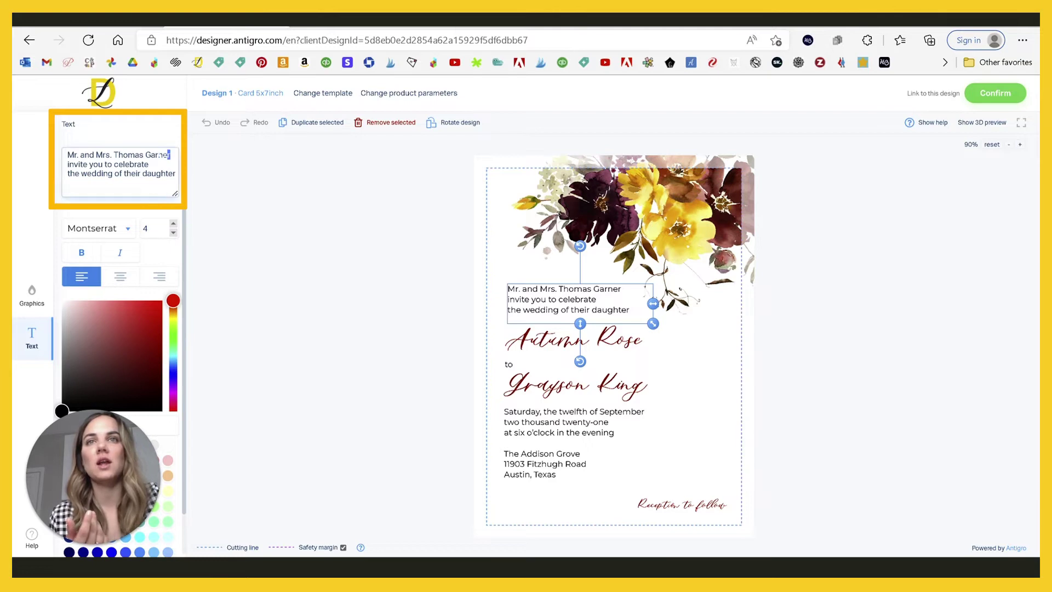
drag(170, 155, 114, 155)
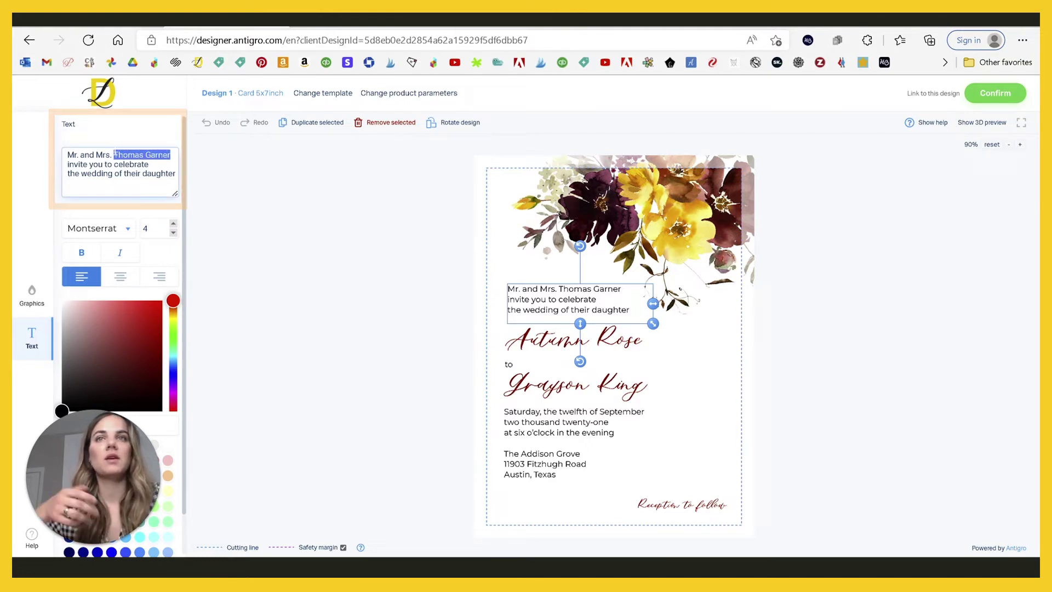
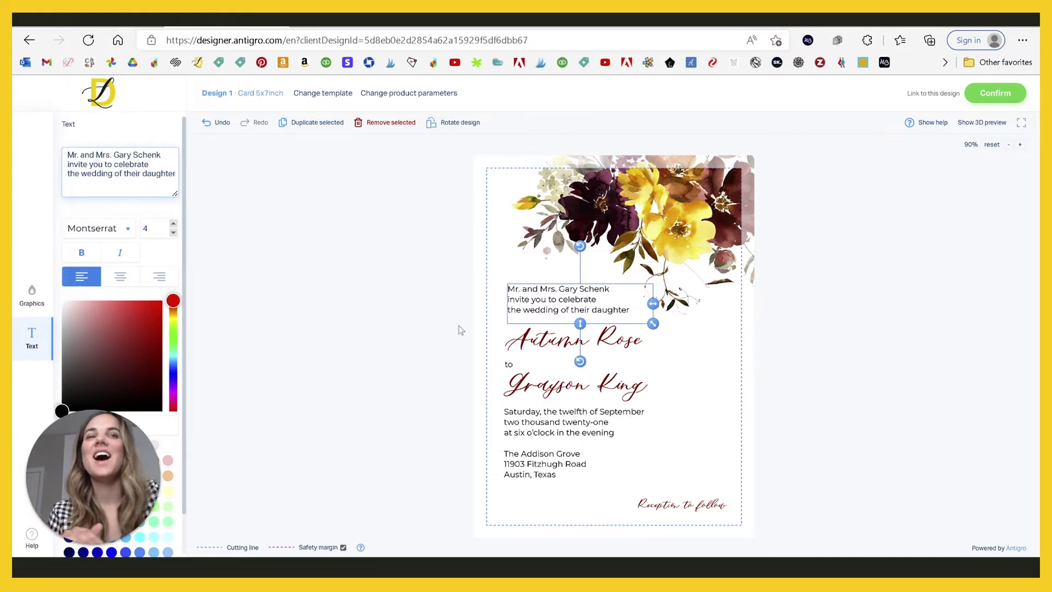
Step: Try Abril Fatface and dark red, then return the text to Montserrat in black
click(128, 229)
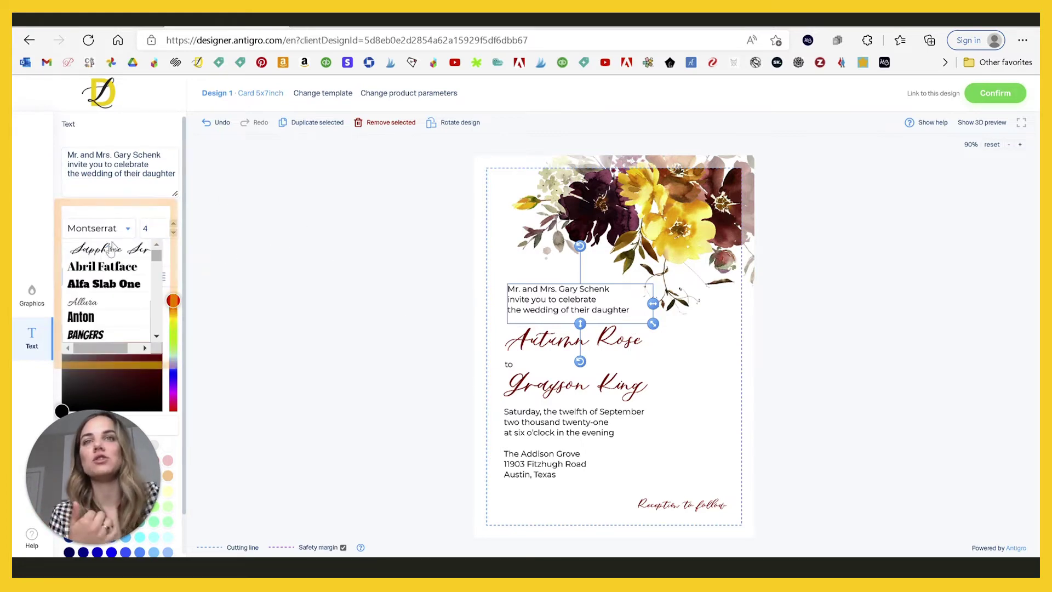
click(105, 269)
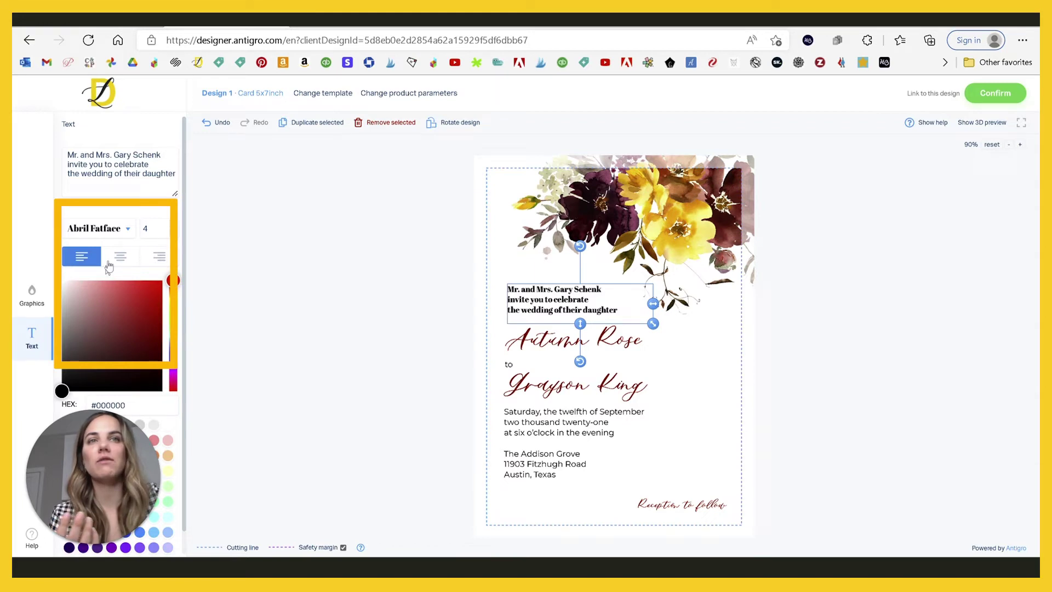
click(127, 231)
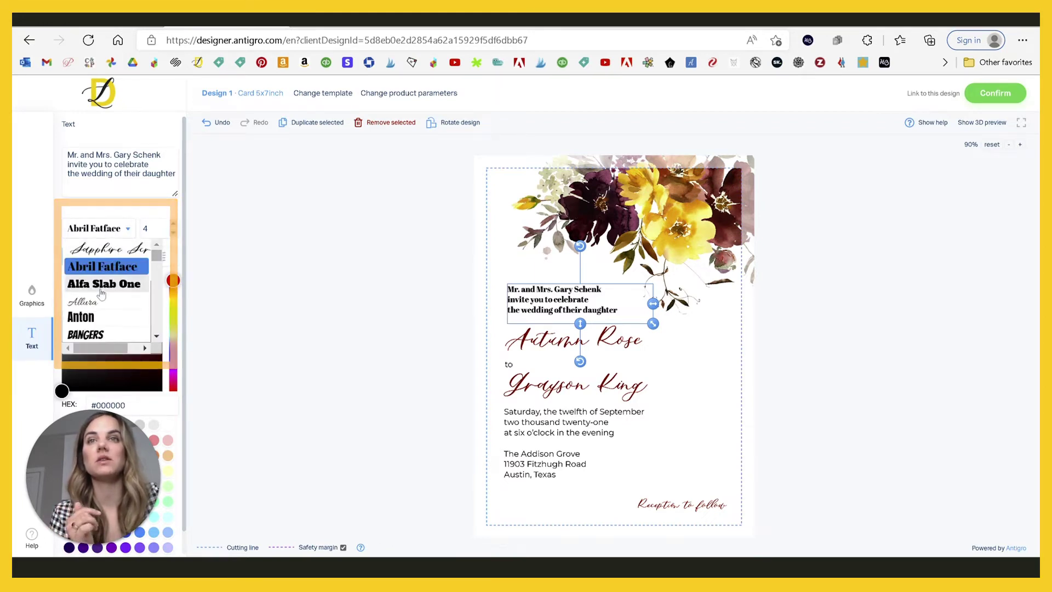
scroll(102, 292, down, 8)
scroll(102, 291, down, 10)
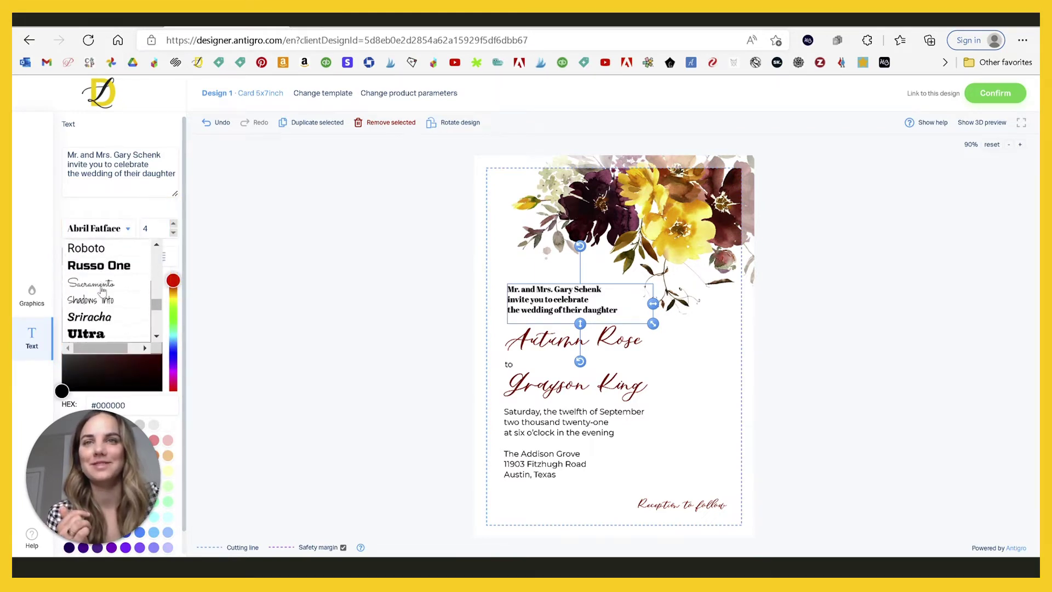
scroll(104, 289, up, 8)
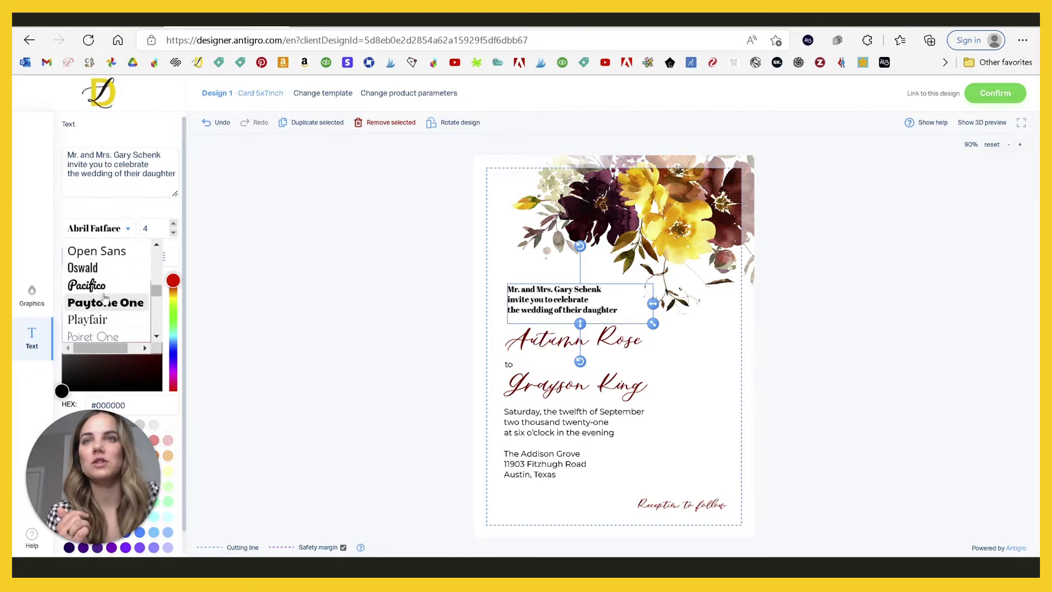
click(103, 282)
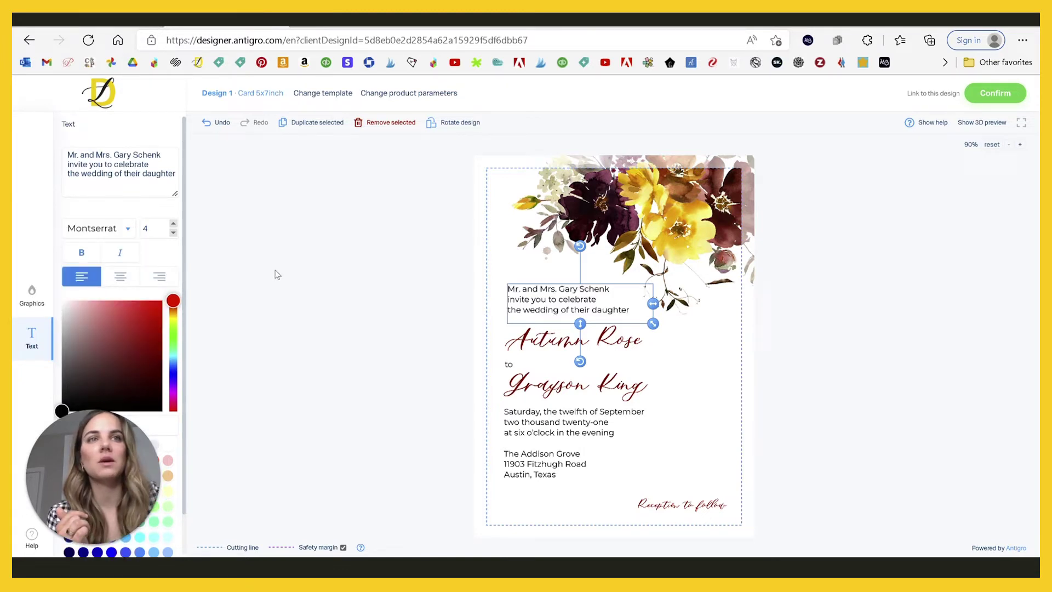
click(139, 322)
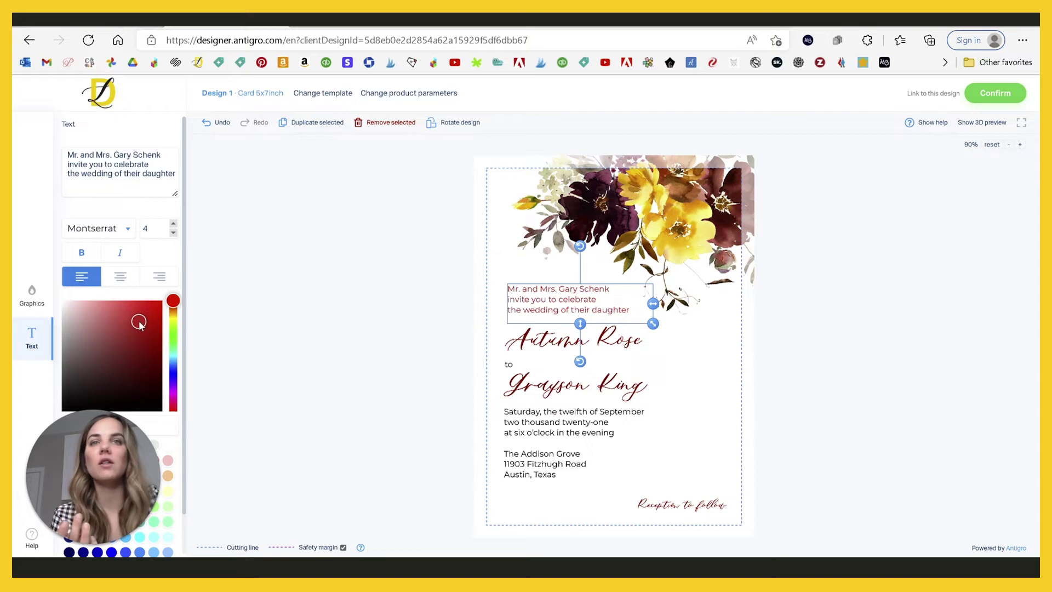
click(62, 409)
click(286, 303)
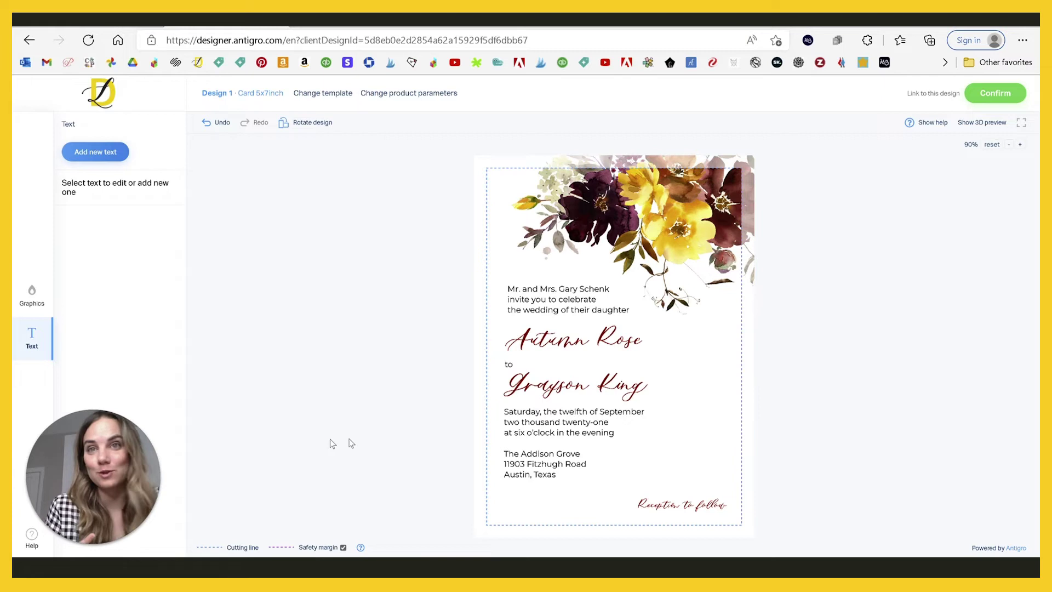
Step: Recolour the bride's name to a warm orange-gold (#e19850)
click(572, 338)
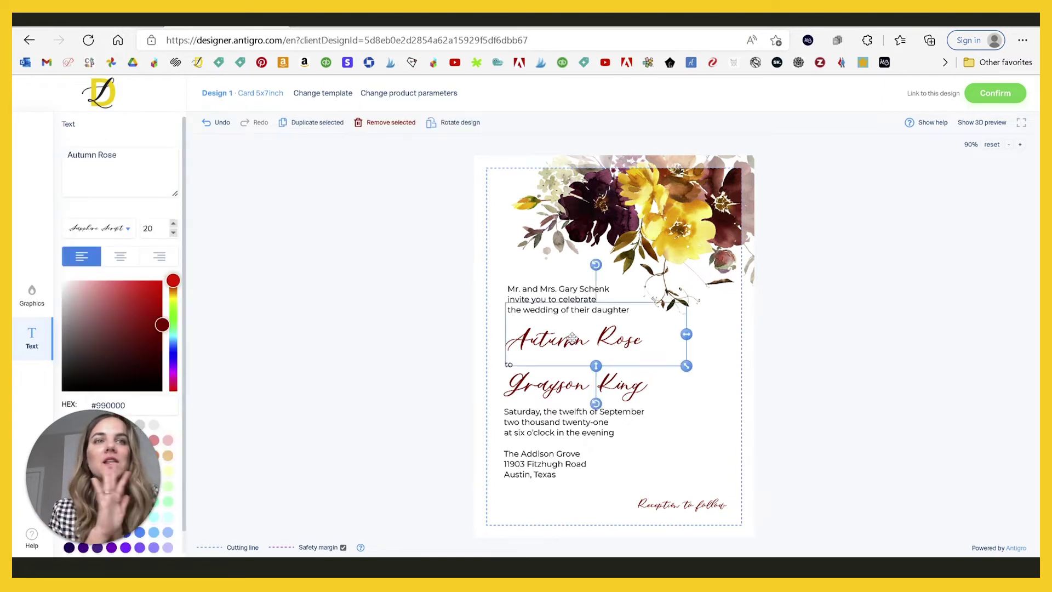
drag(175, 281, 173, 381)
click(162, 333)
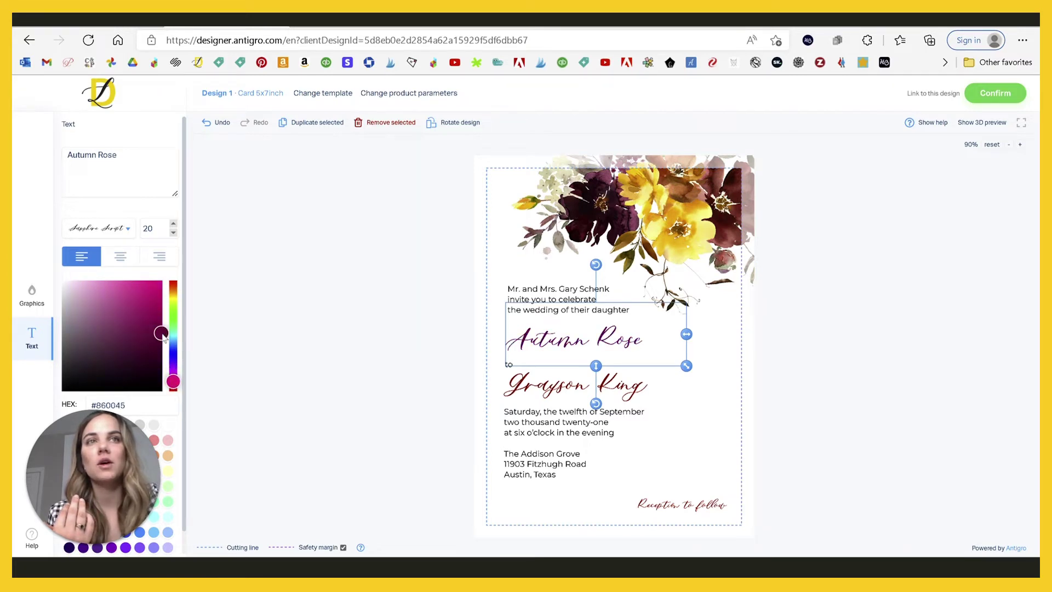
drag(162, 333, 159, 362)
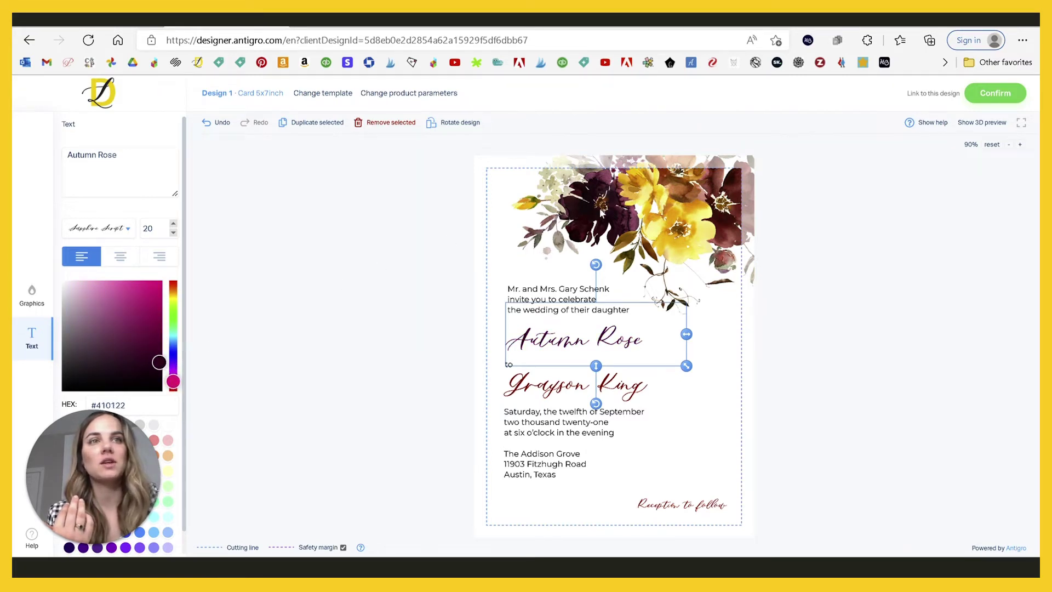
click(173, 299)
click(88, 301)
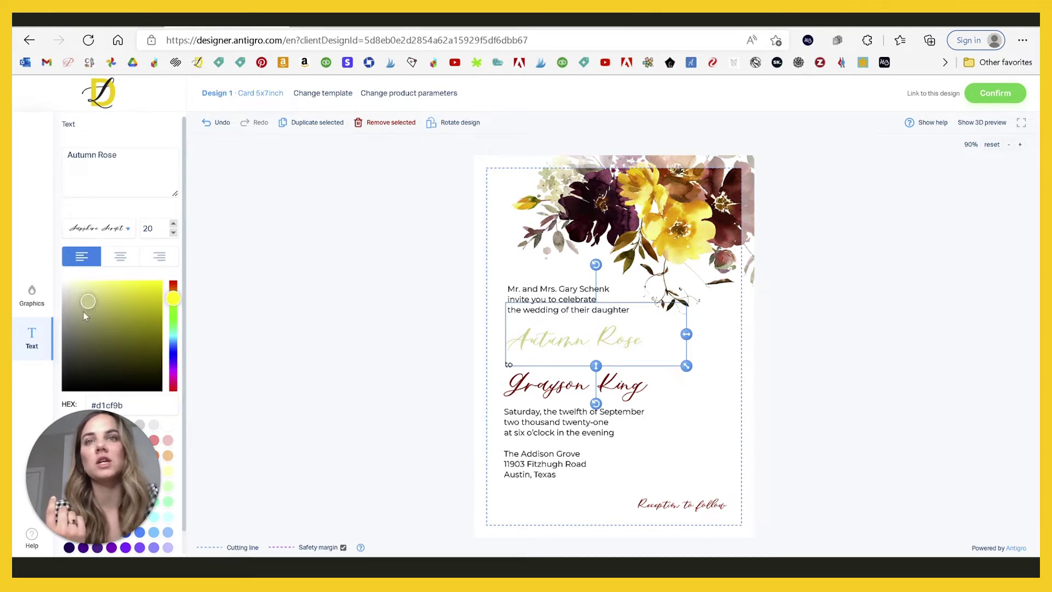
click(126, 294)
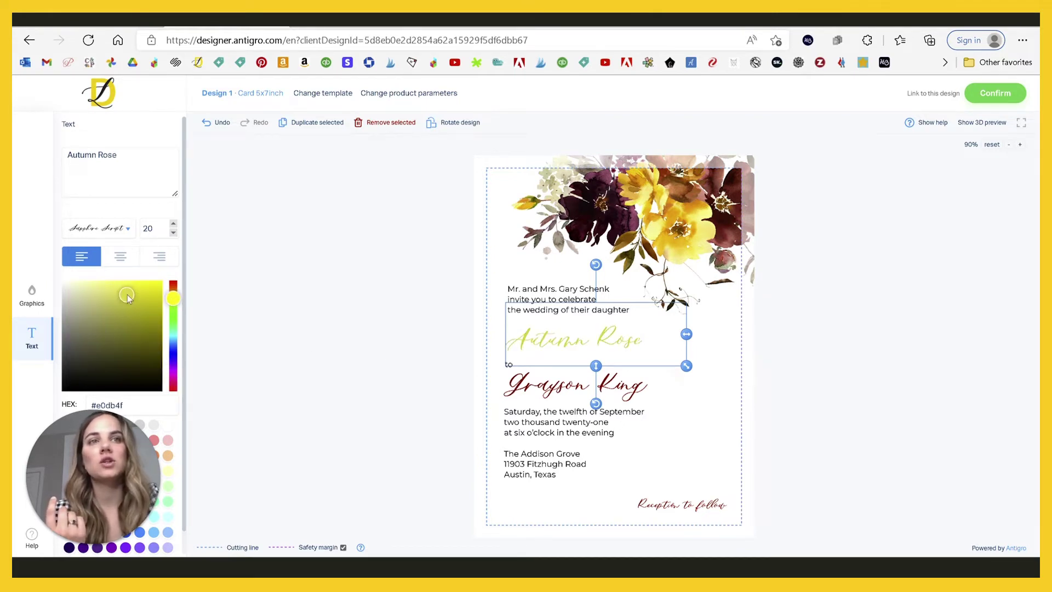
drag(173, 299, 174, 292)
click(173, 294)
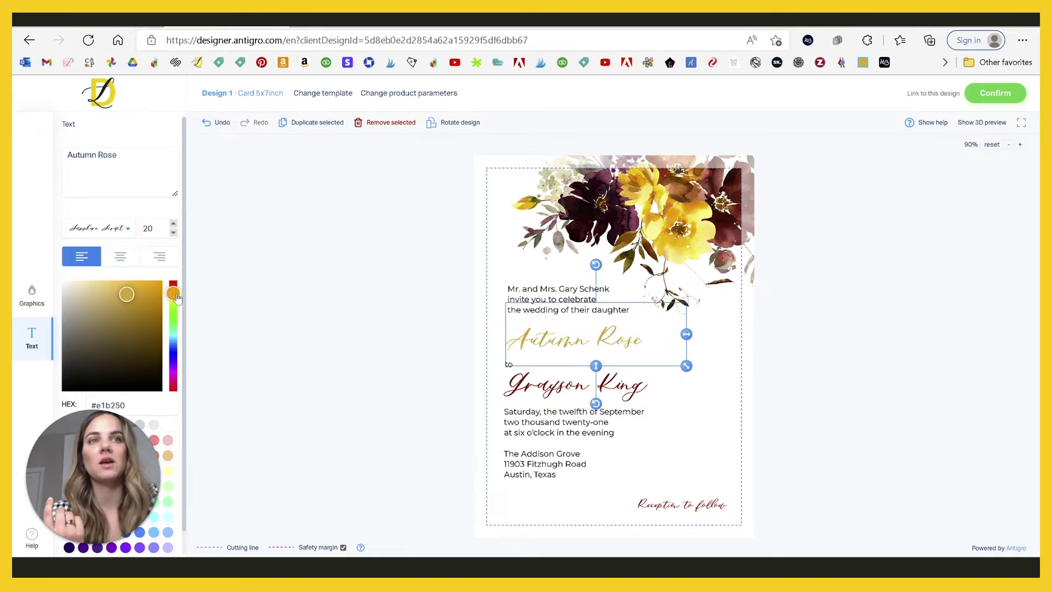
click(173, 290)
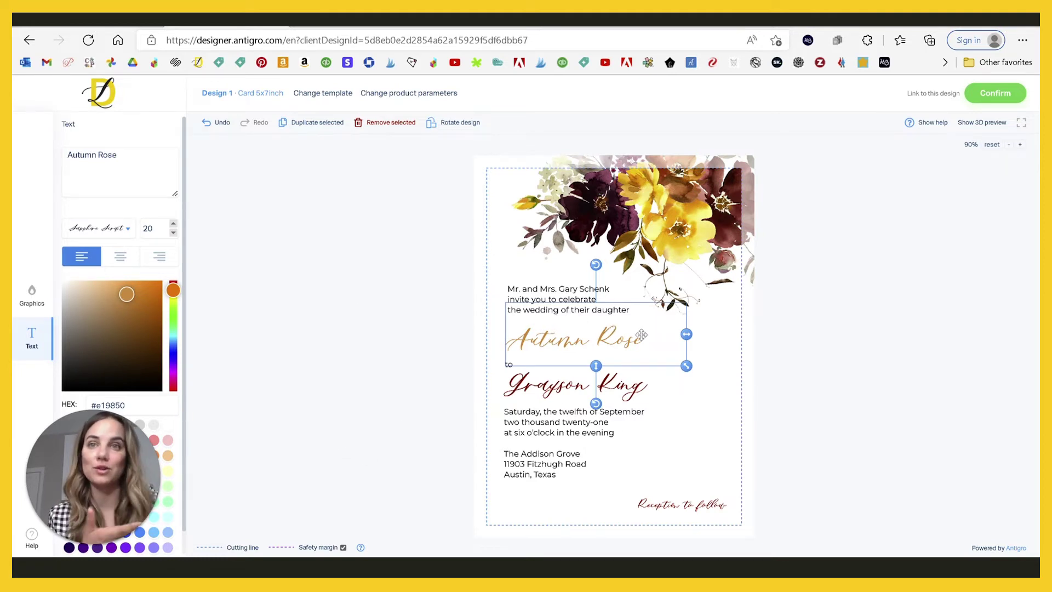
Step: Set the bride's name in Sacramento at size 15 and move it slightly lower
click(126, 232)
scroll(126, 280, down, 10)
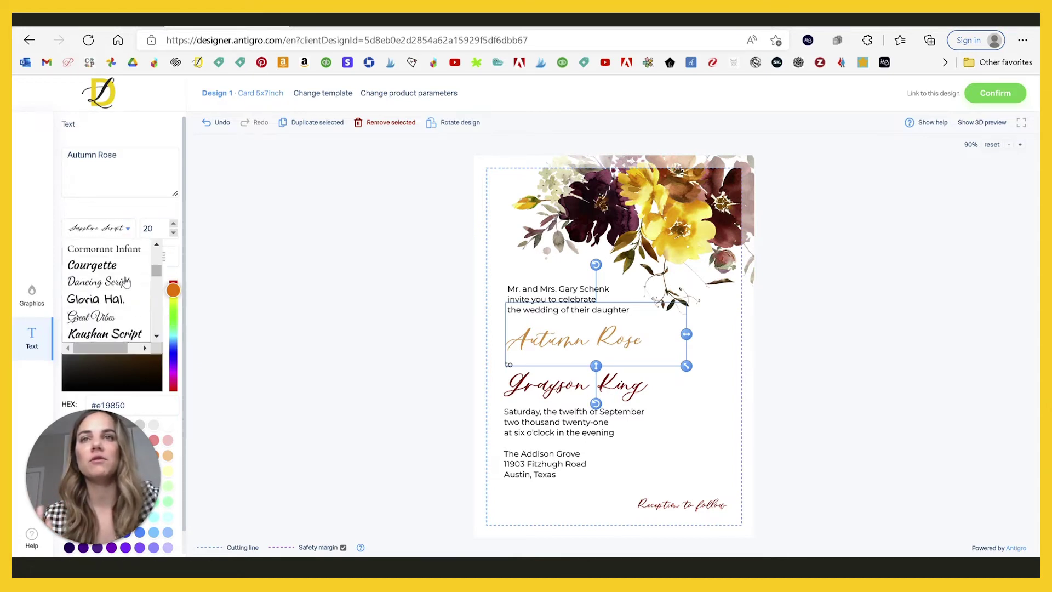
scroll(126, 281, down, 3)
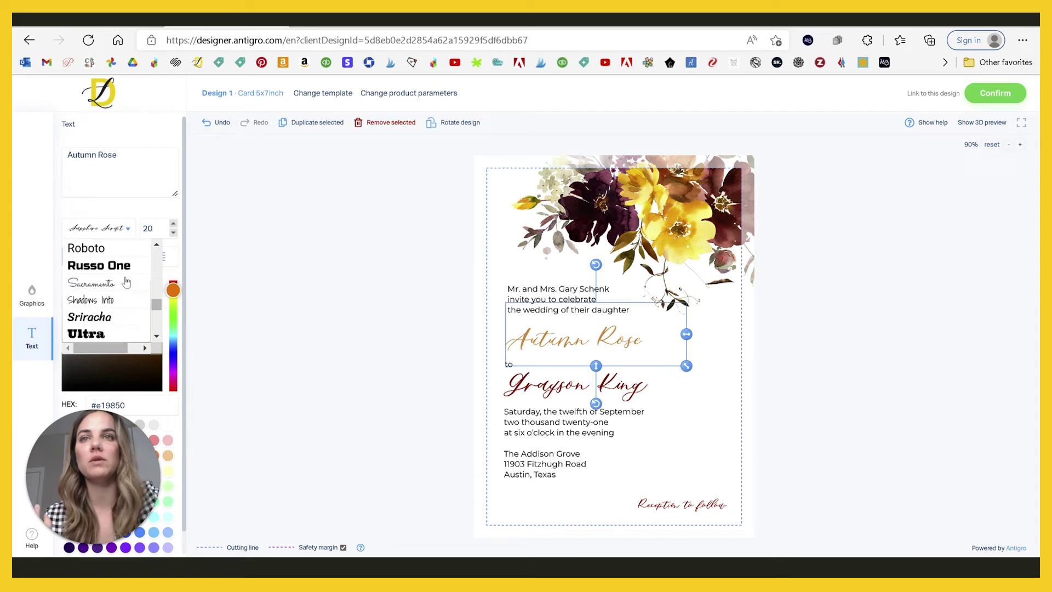
scroll(126, 282, down, 1)
click(117, 268)
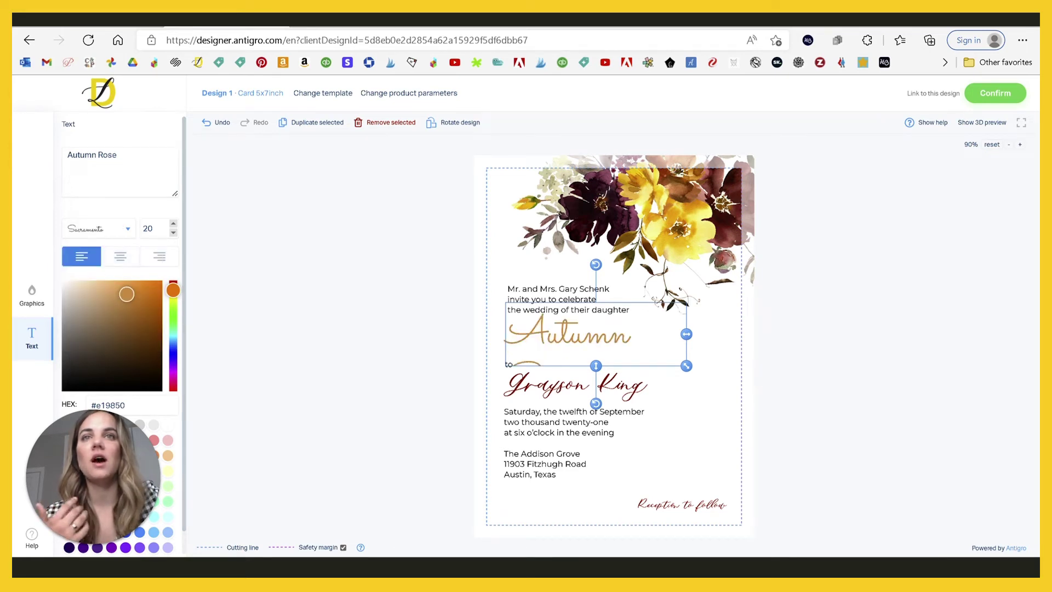
click(173, 232)
click(173, 233)
click(173, 233)
click(173, 233)
click(173, 232)
click(173, 233)
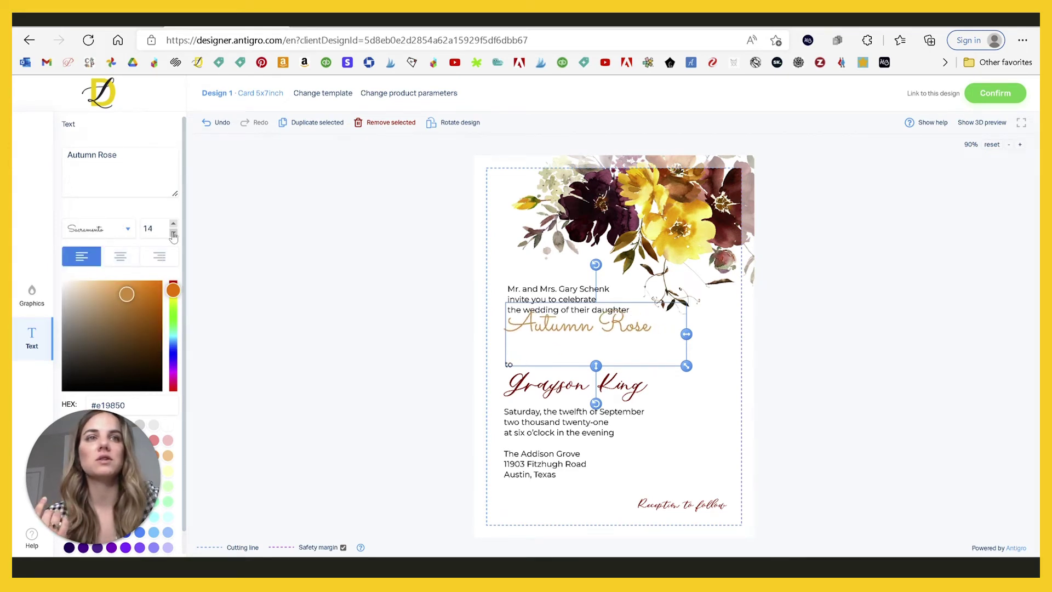
click(173, 223)
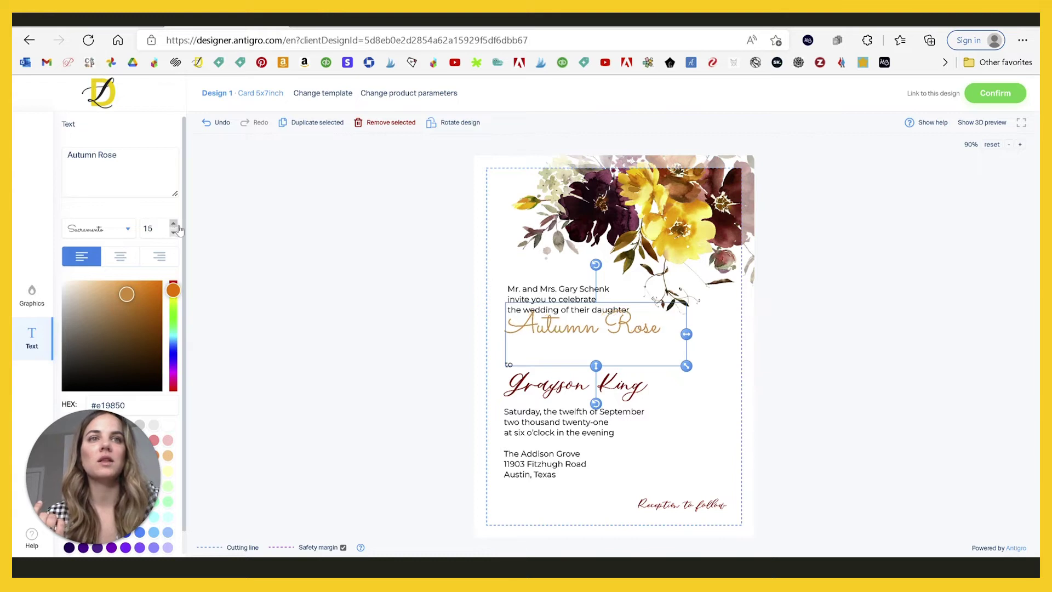
drag(548, 328, 550, 344)
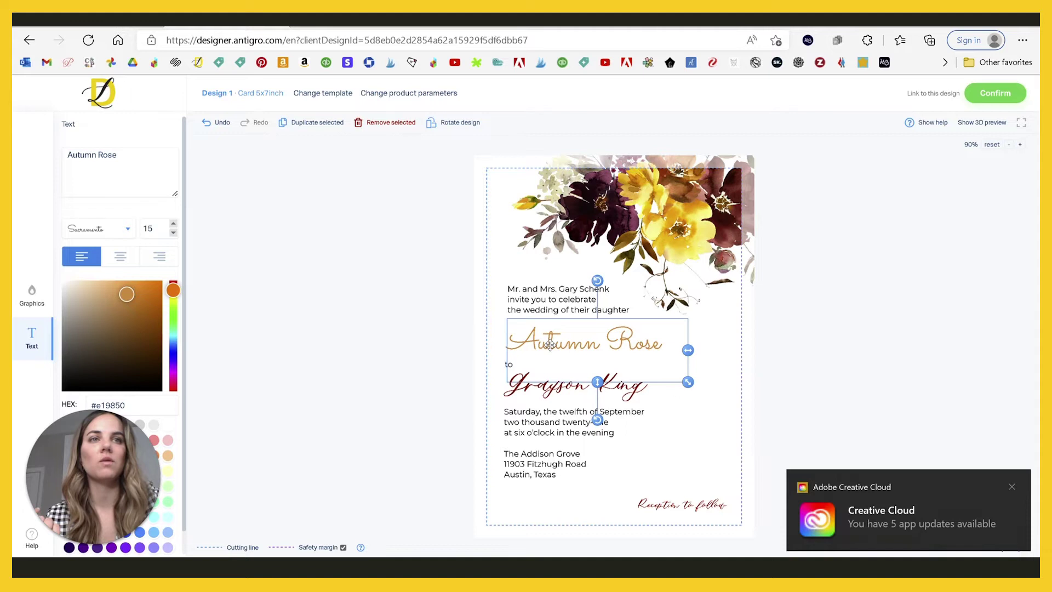
Step: Set the groom's name in the Sacramento font
click(551, 387)
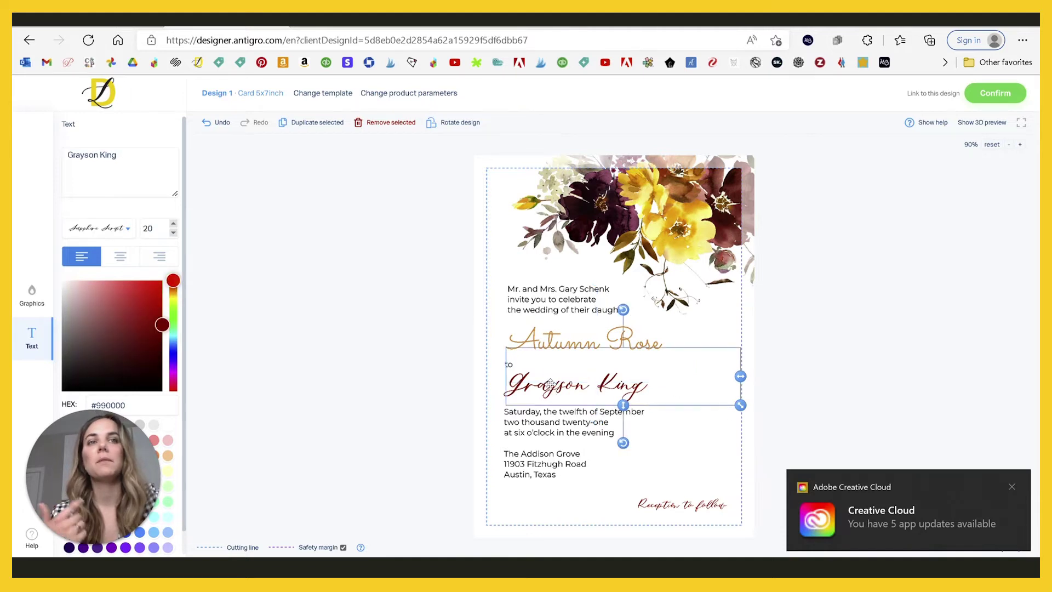
click(117, 230)
scroll(109, 311, down, 12)
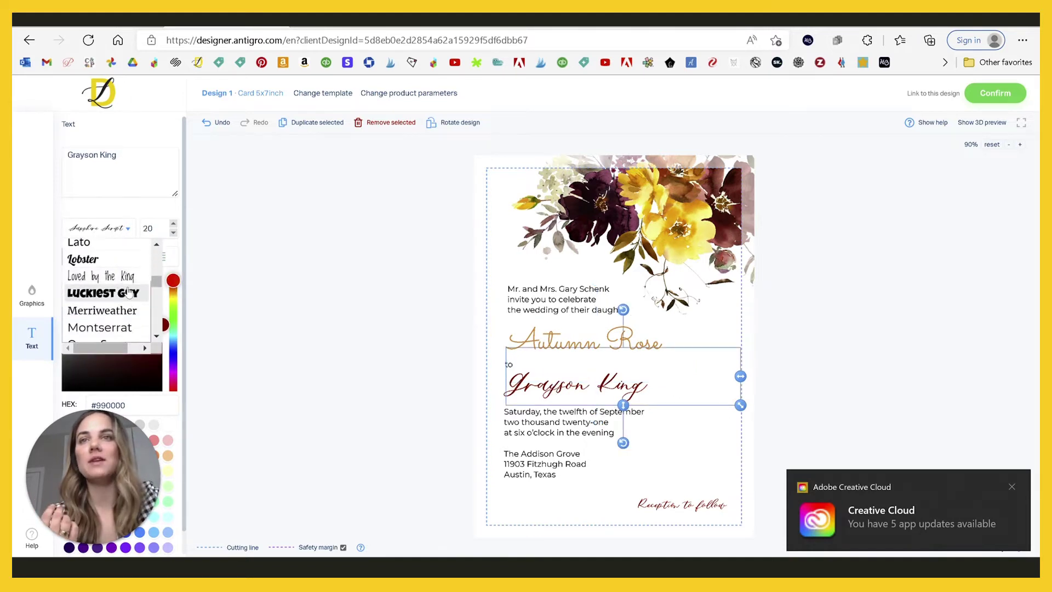
scroll(127, 291, down, 3)
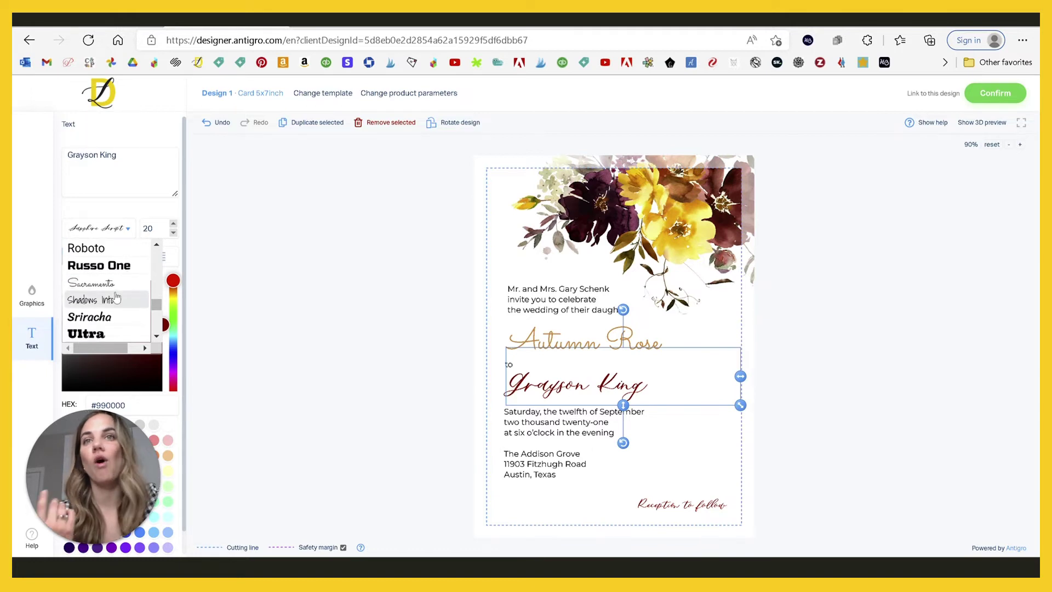
click(115, 290)
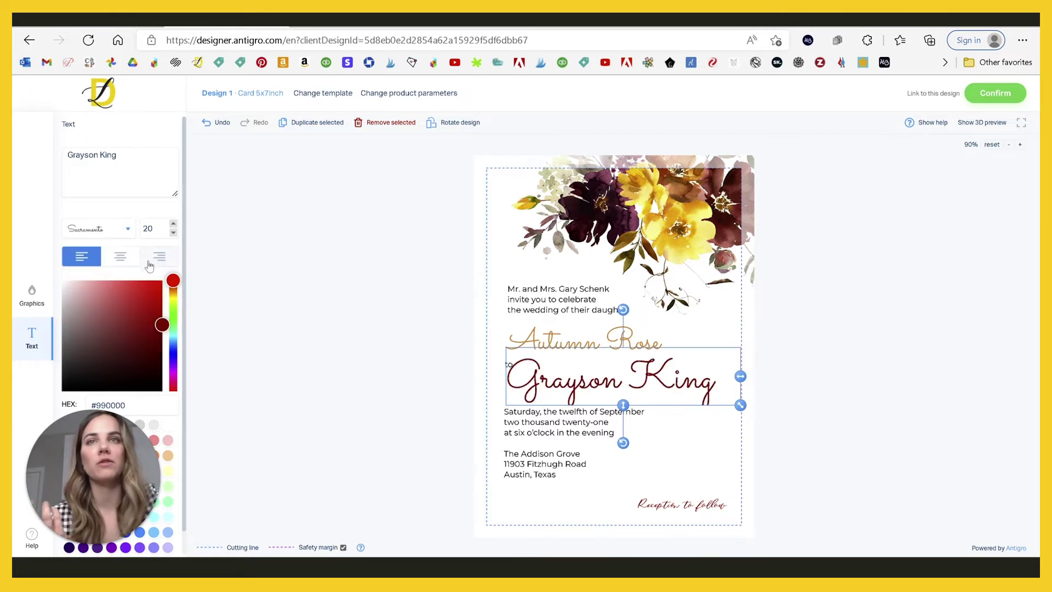
Step: Copy the bride's colour value and paste #e19850 onto the groom's name
click(556, 334)
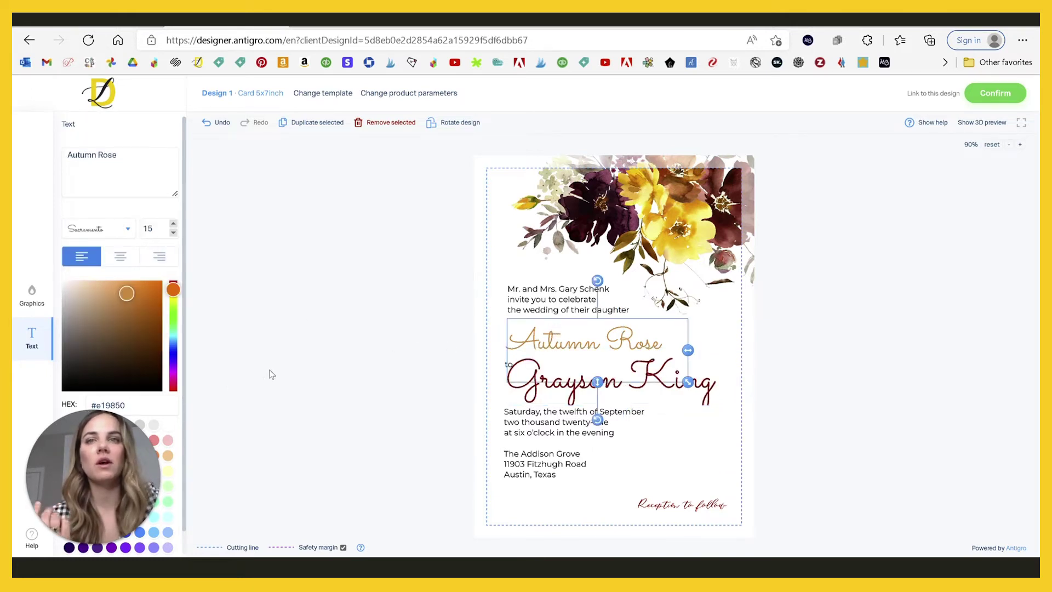
click(126, 405)
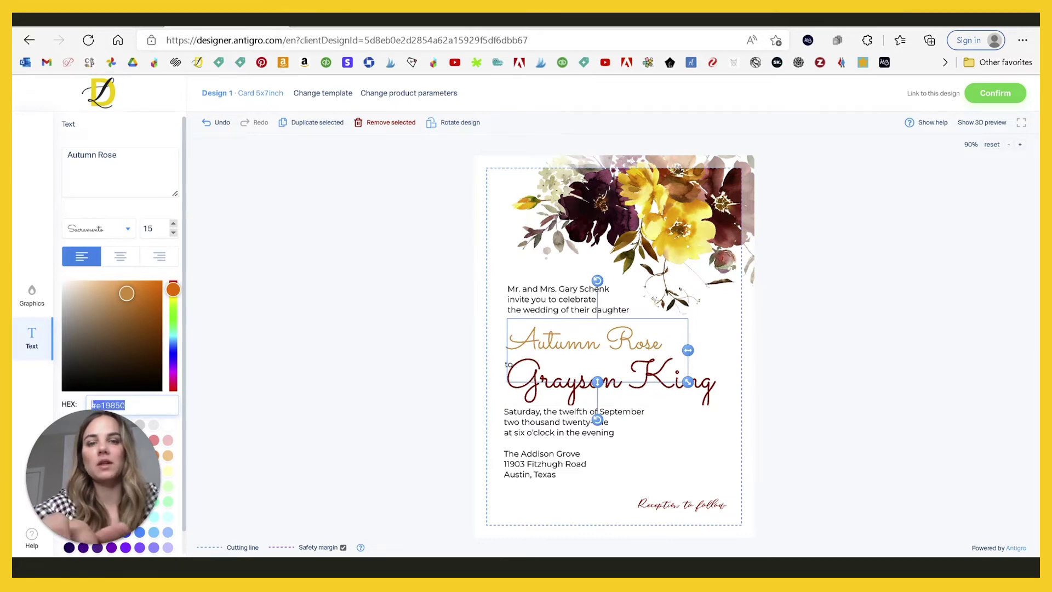
click(712, 390)
click(125, 404)
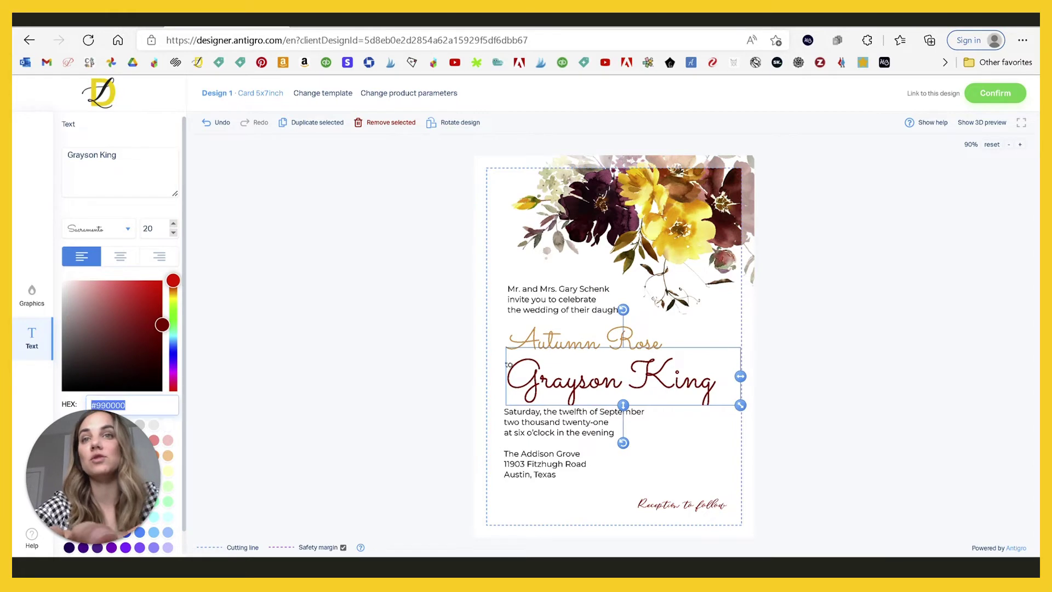
text(#e19850)
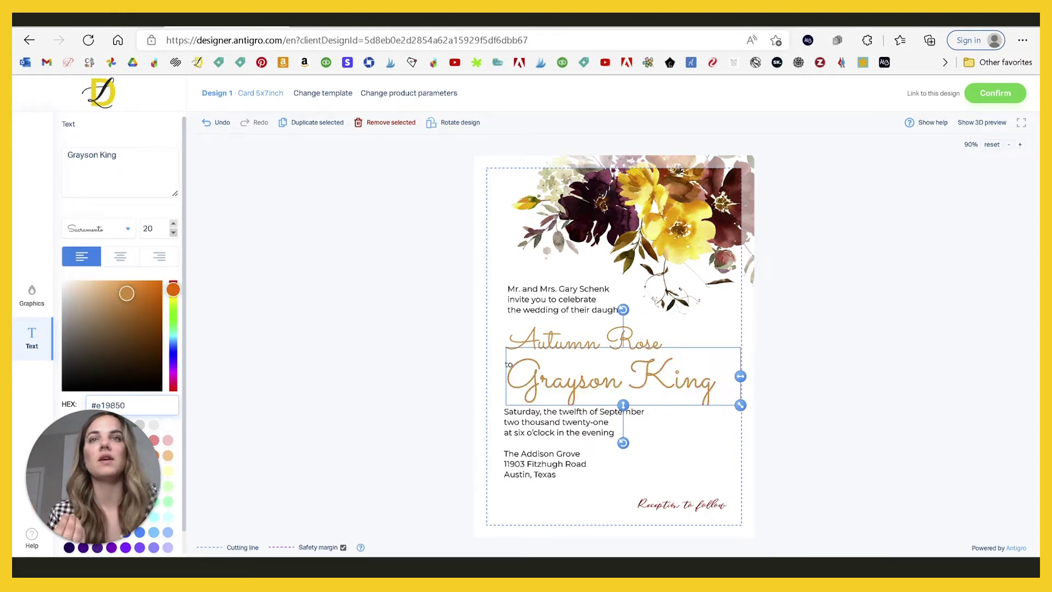
Step: Reduce the groom's name to size 15 and move it just below 'to'
click(574, 346)
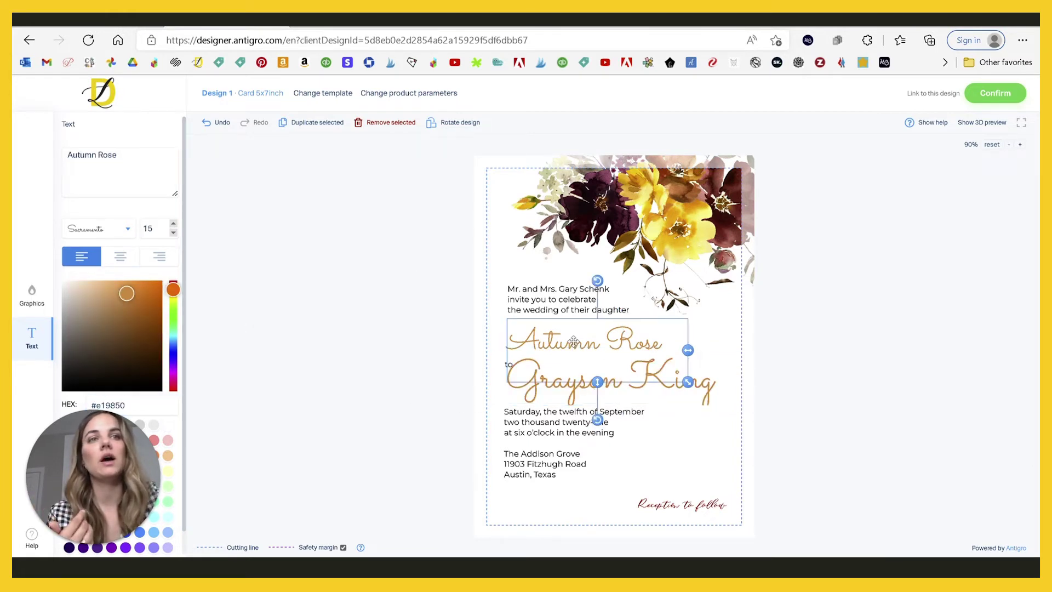
click(695, 383)
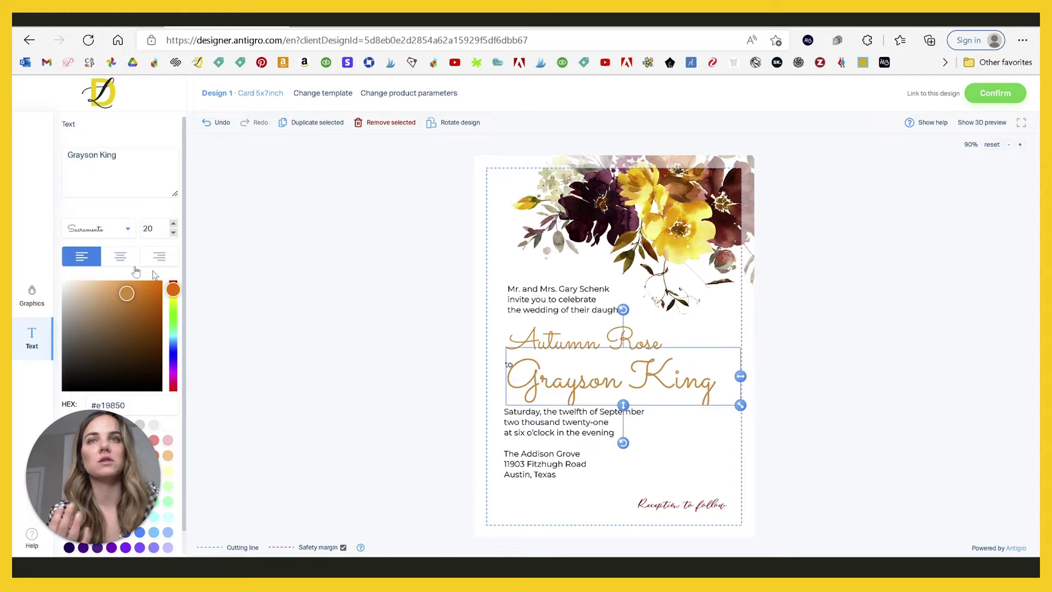
click(173, 233)
click(173, 233)
click(173, 232)
click(174, 233)
click(173, 233)
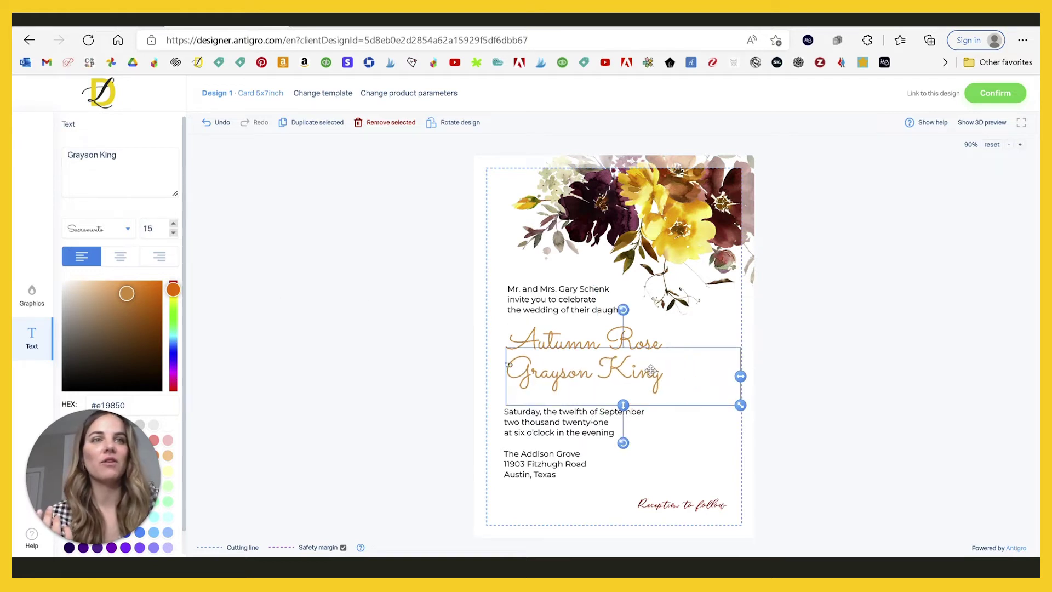
drag(650, 370, 648, 386)
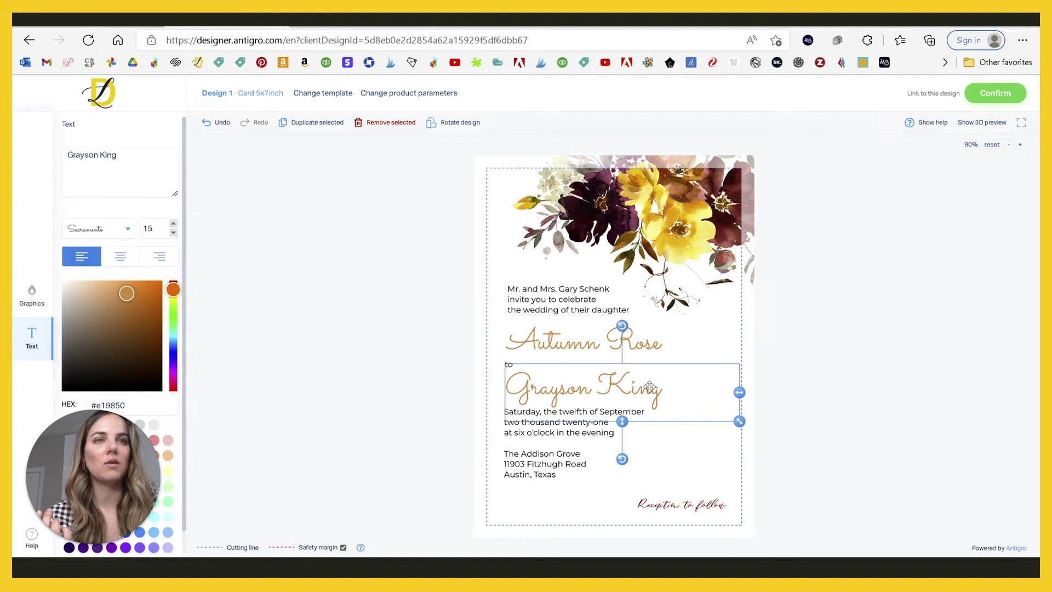
click(359, 322)
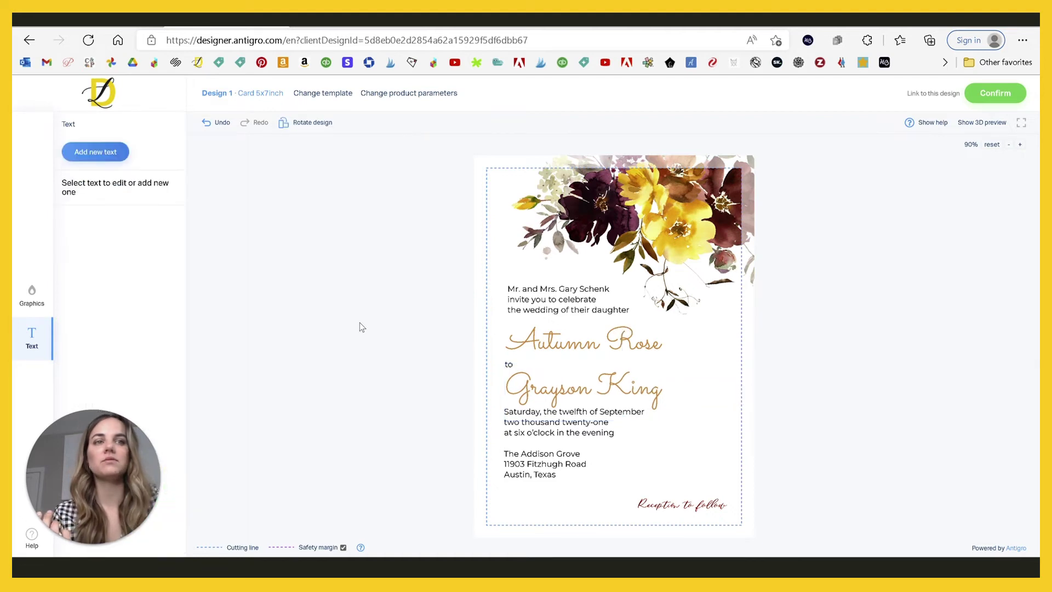
click(684, 512)
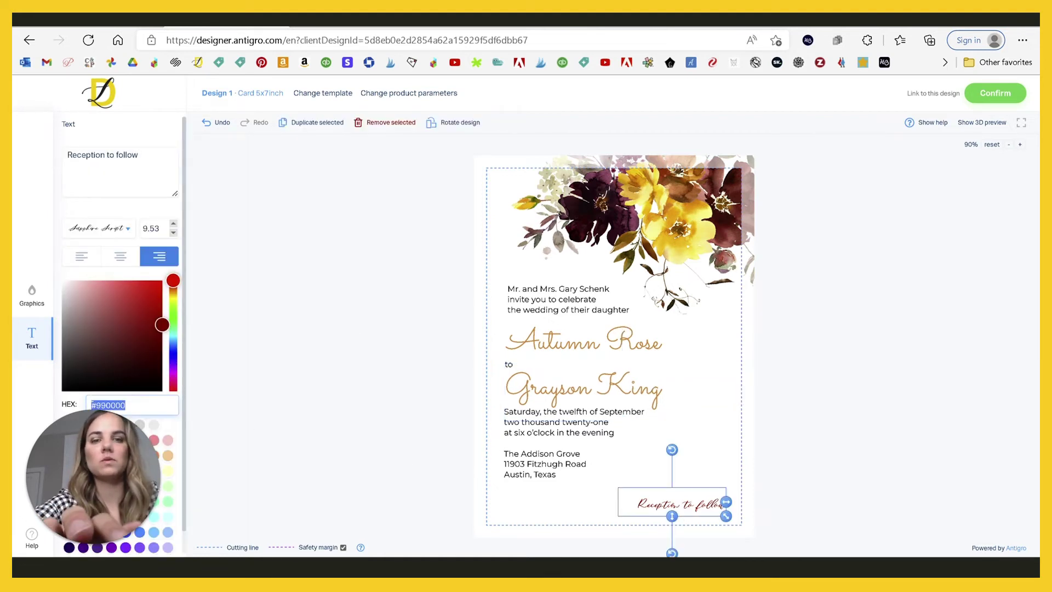
Step: Recolour the reception line to #e19850, set it in Sacramento, and nudge it down-right
text(#e19850)
click(126, 228)
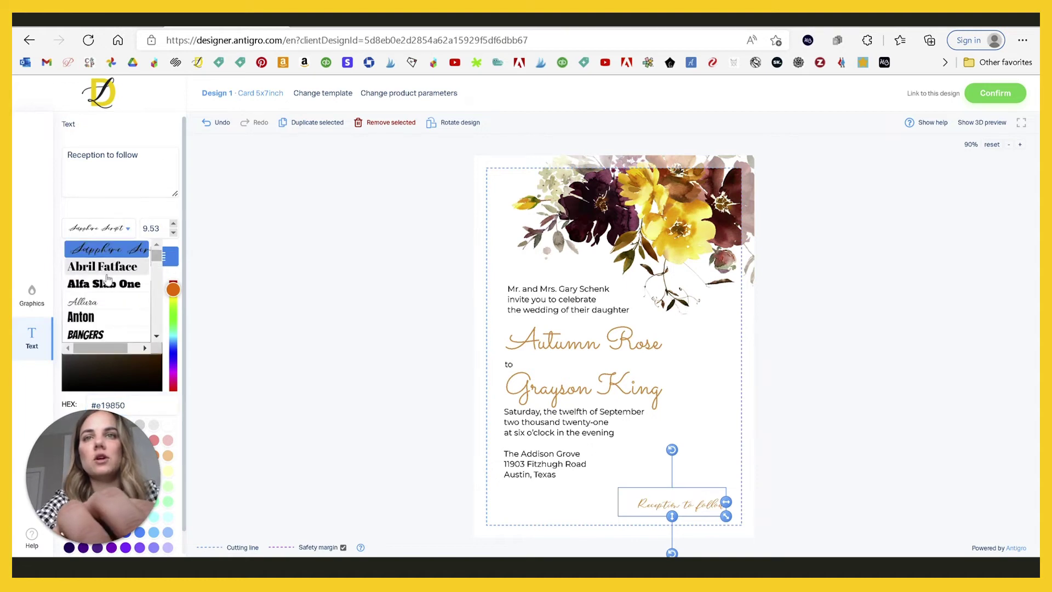
scroll(109, 296, down, 10)
click(101, 314)
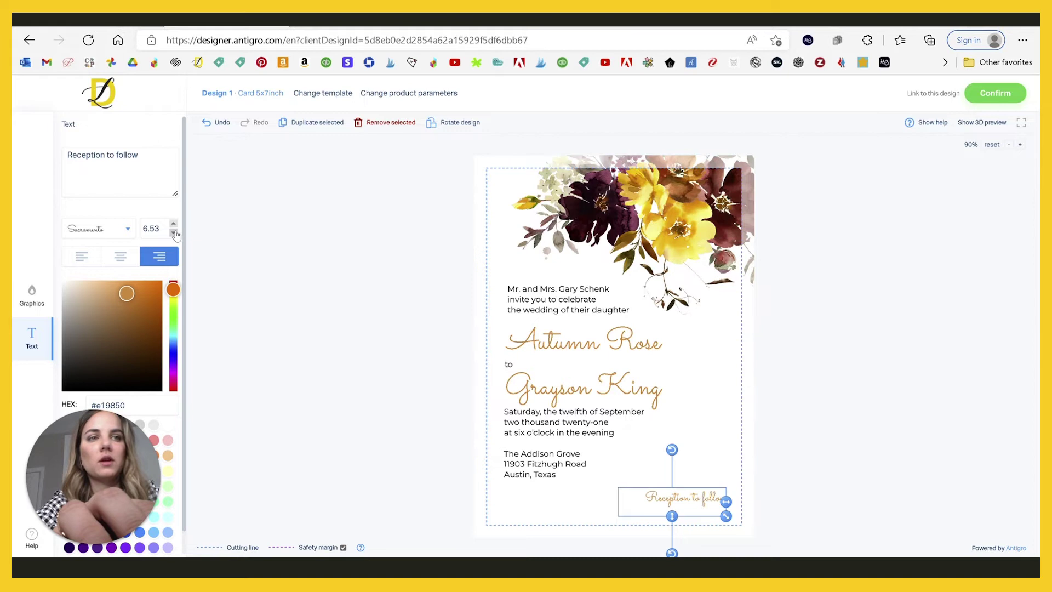
click(849, 422)
click(666, 500)
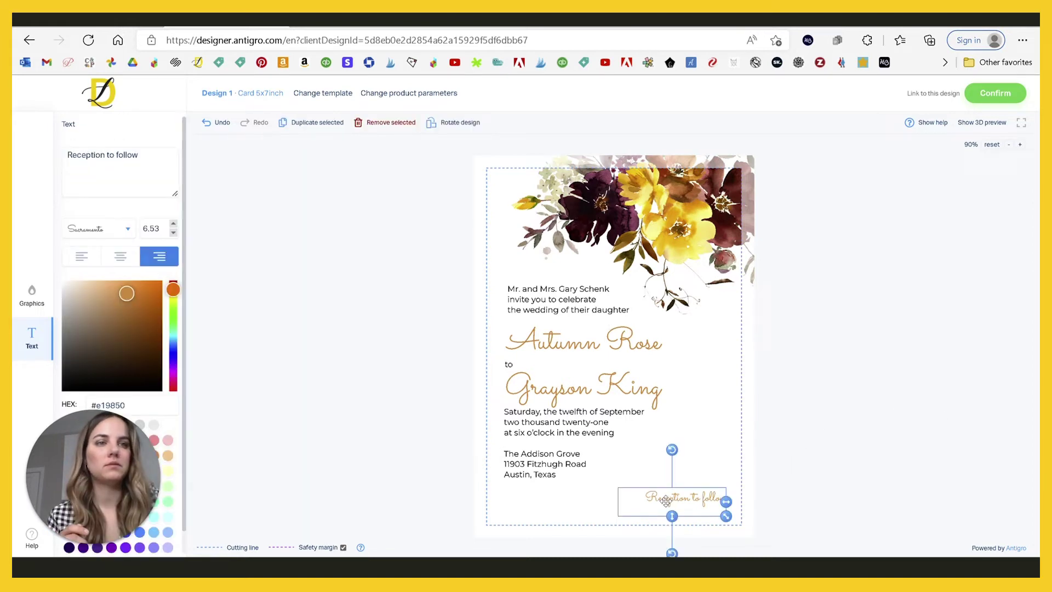
drag(666, 501, 670, 510)
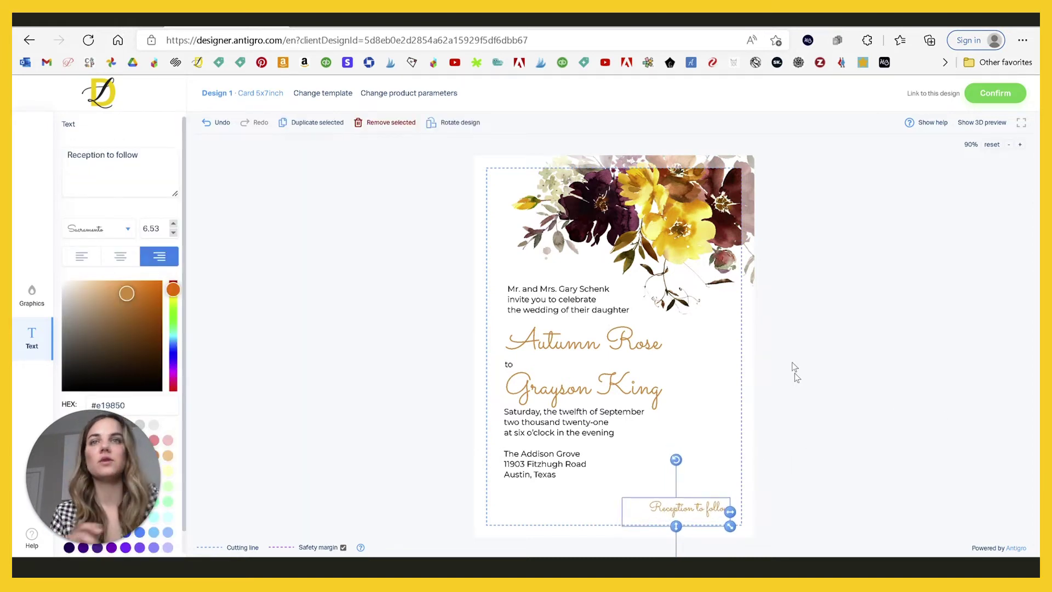
Step: Change the line's wording to 'Dinner and Dancing to follow'
drag(140, 155, 55, 185)
text(Dinner an)
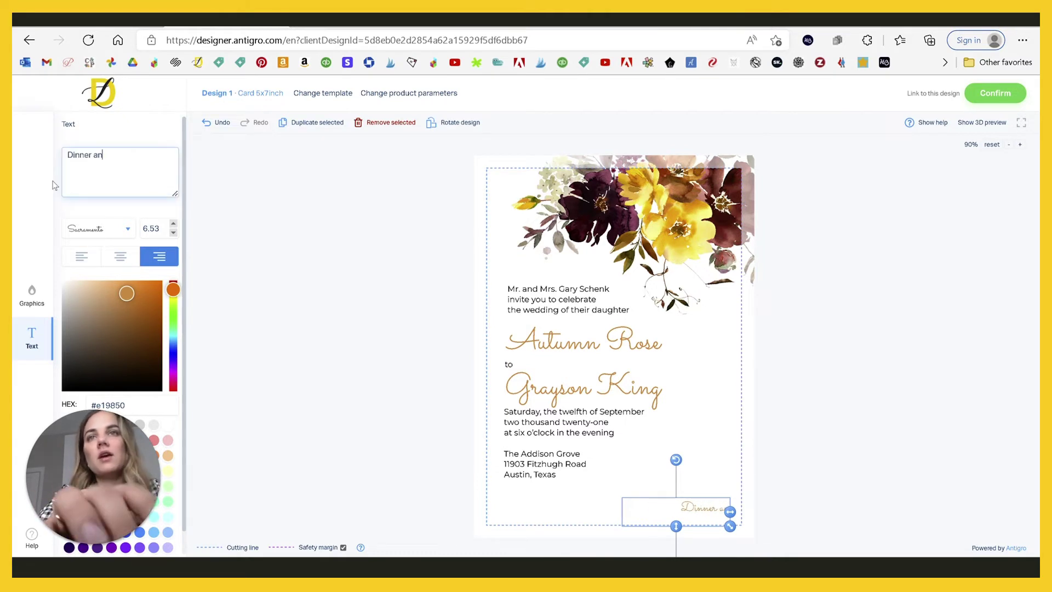
text(d Dancing to follow)
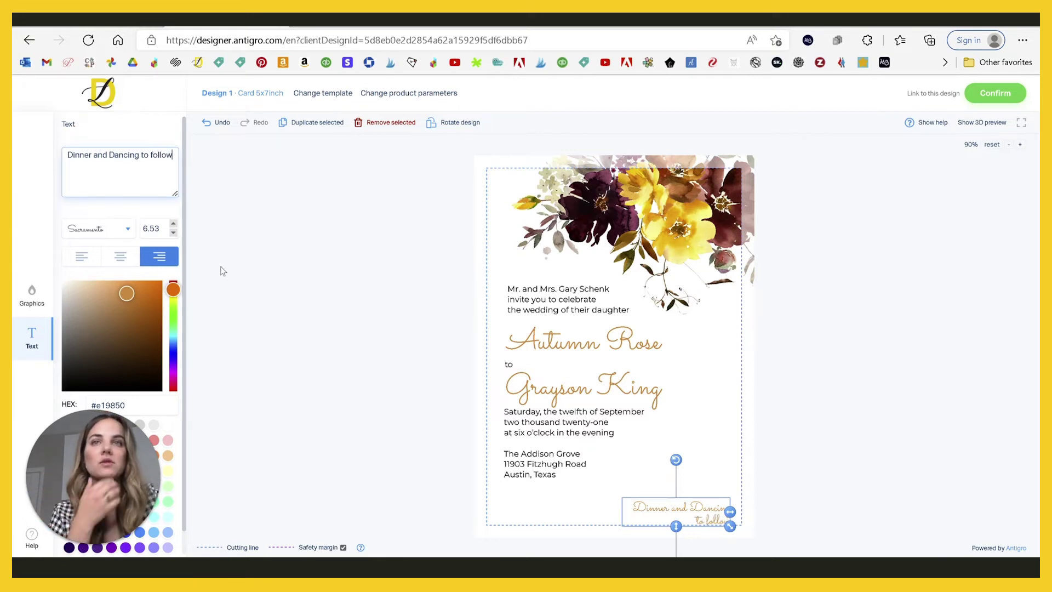
click(684, 511)
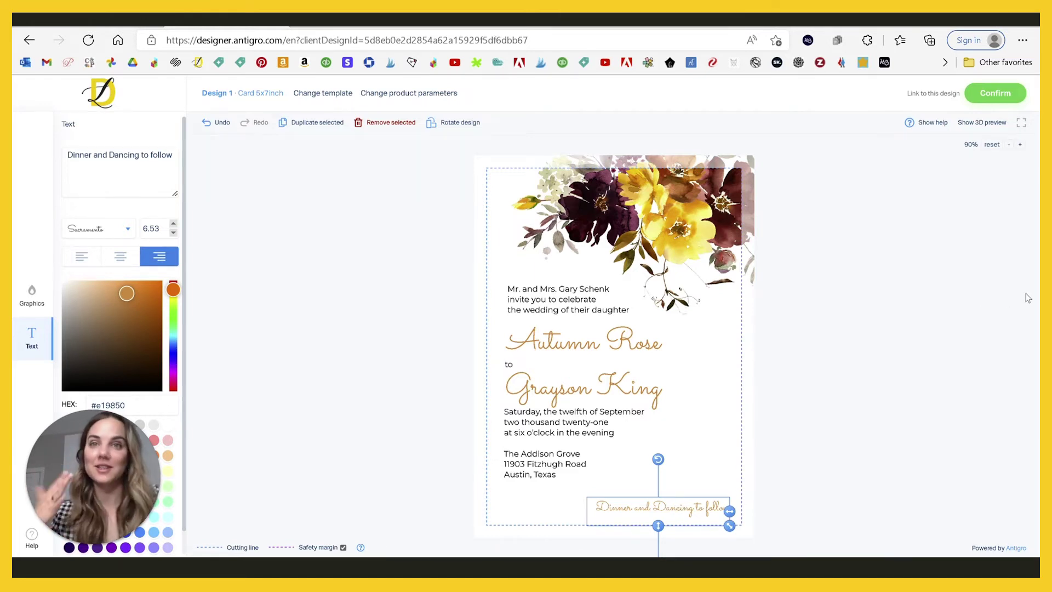
click(962, 311)
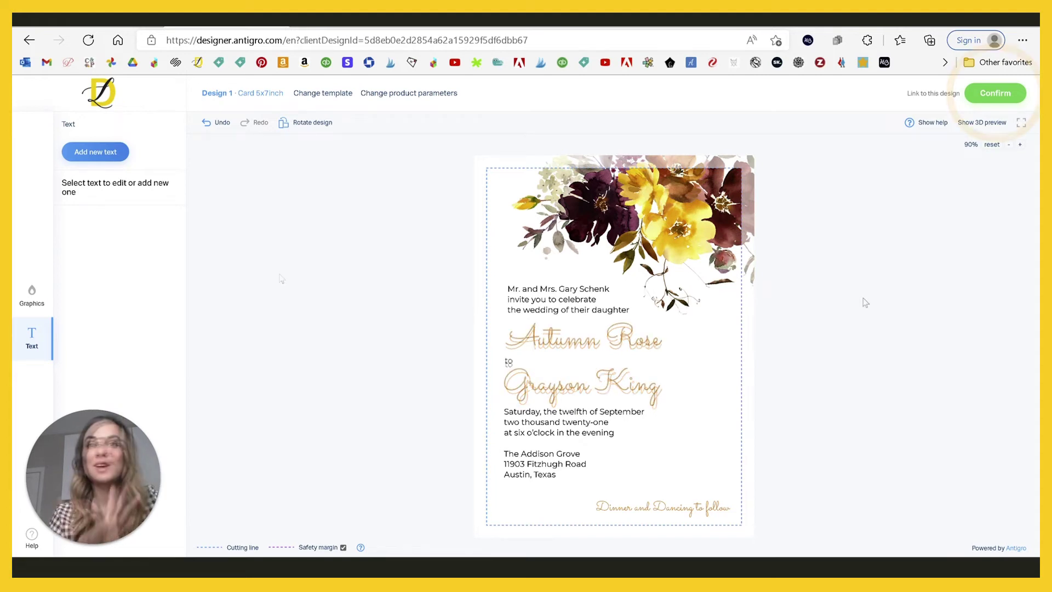
Step: Submit the design and check the hosts, date, venue and Dinner and Dancing text blocks
click(994, 94)
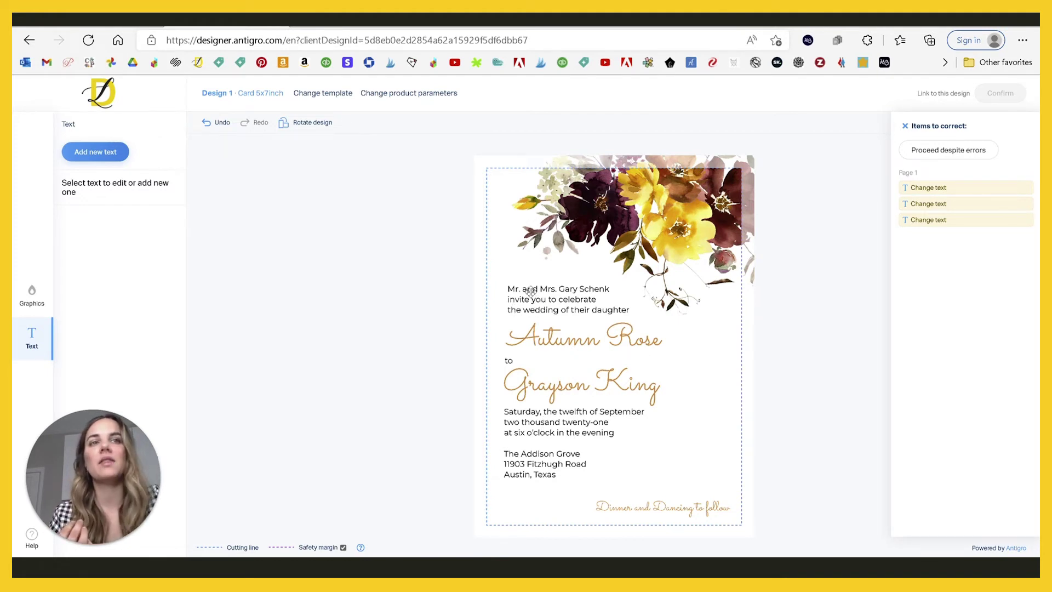
click(529, 291)
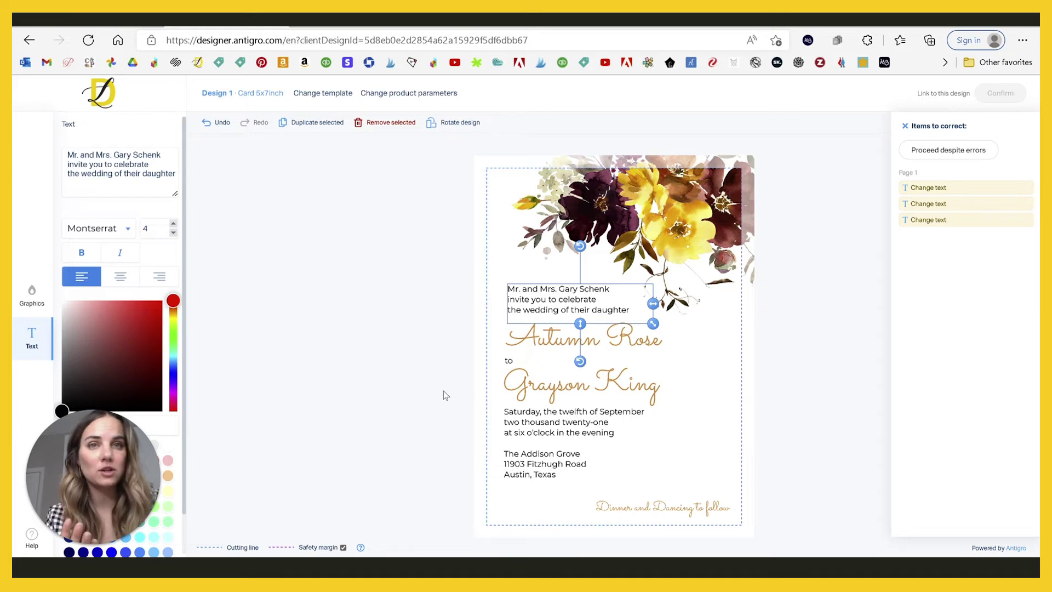
click(599, 436)
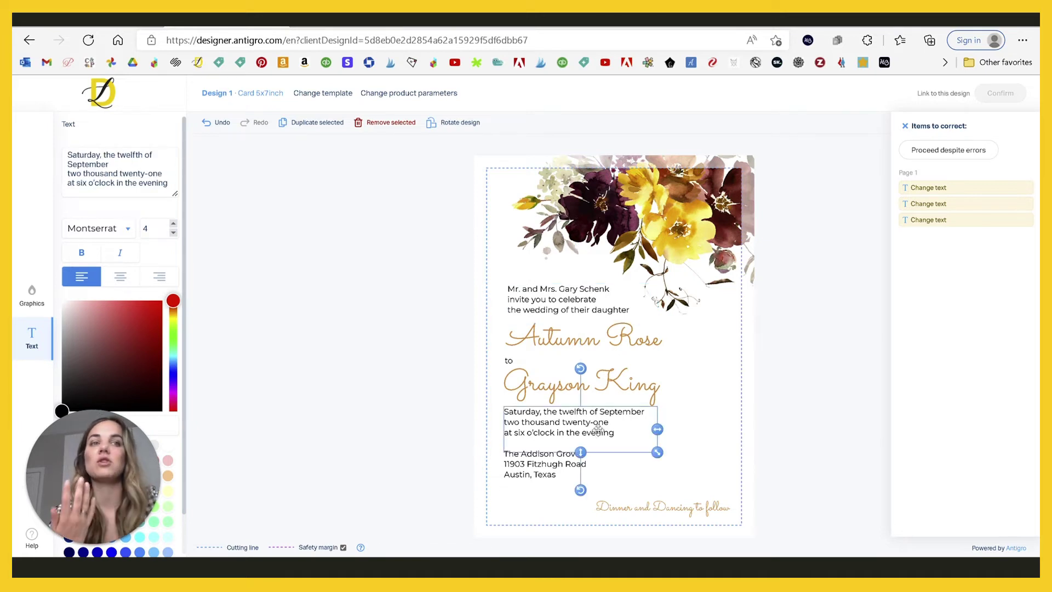
click(521, 470)
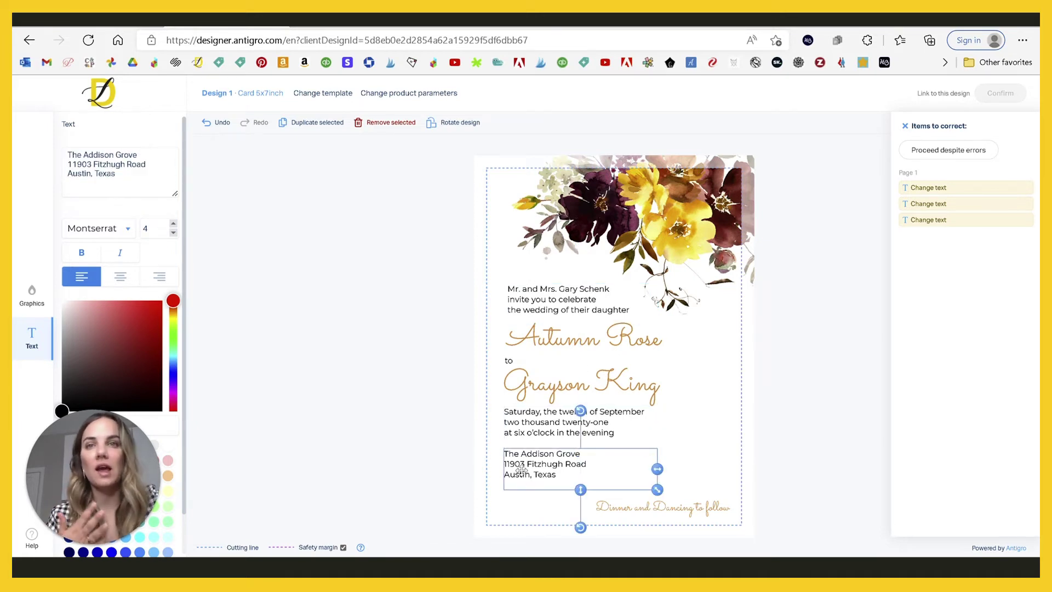
click(633, 508)
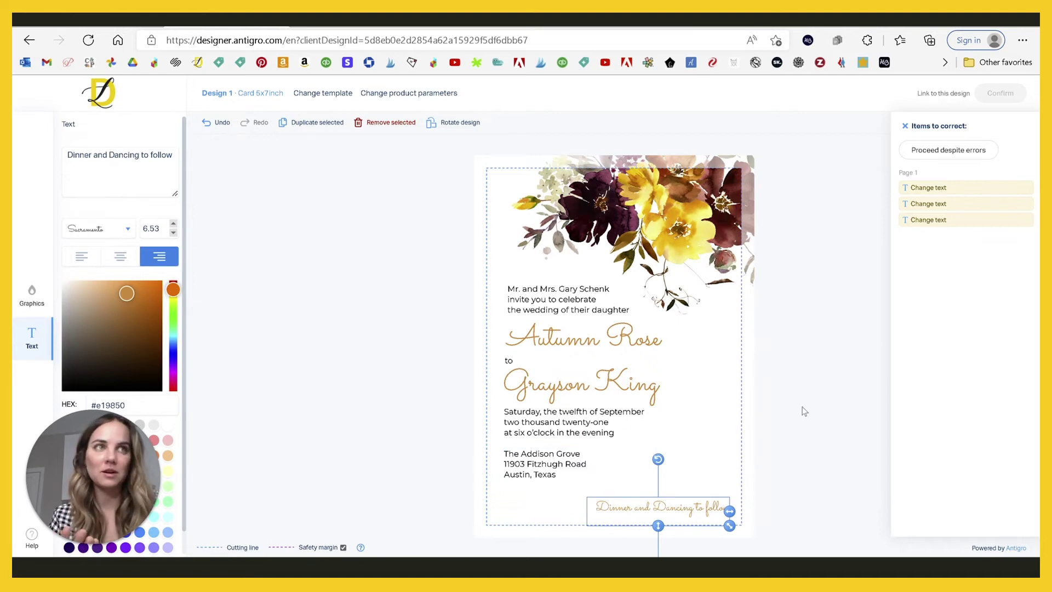
Step: Review the flagged name, date and venue items, then proceed despite errors
click(940, 188)
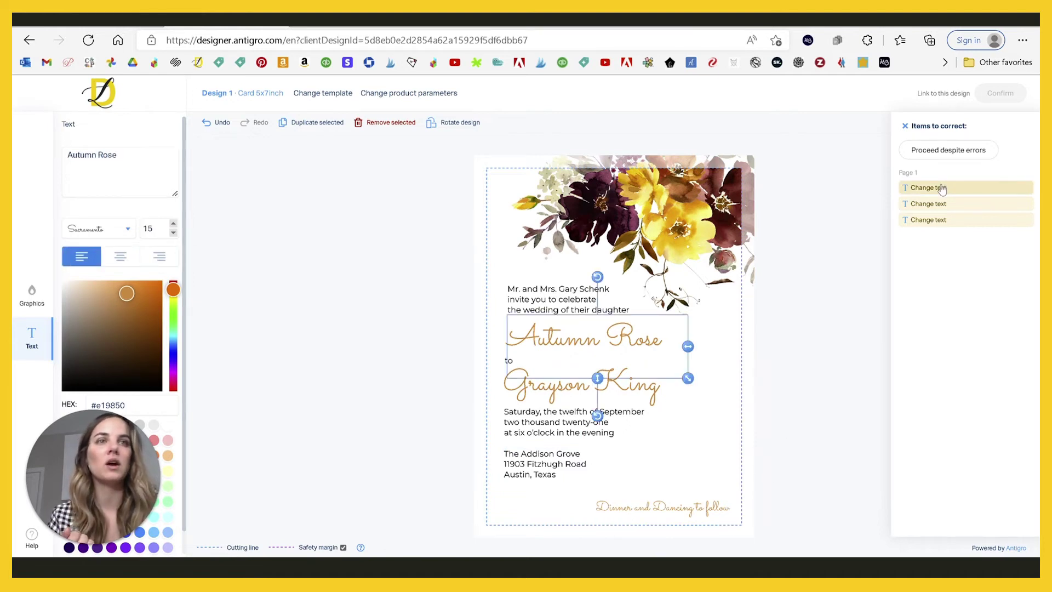
click(935, 205)
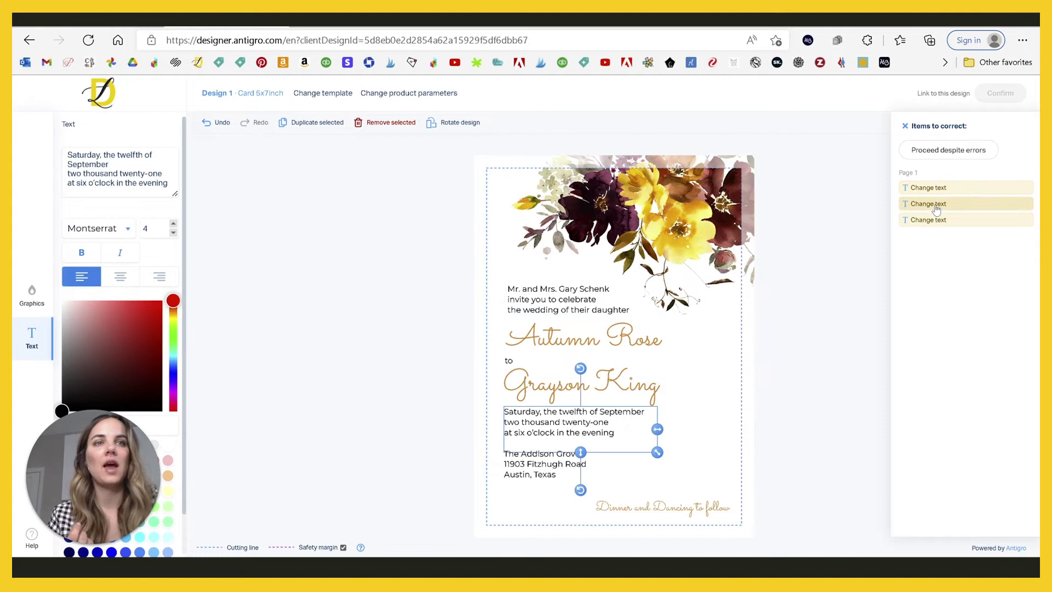
click(931, 219)
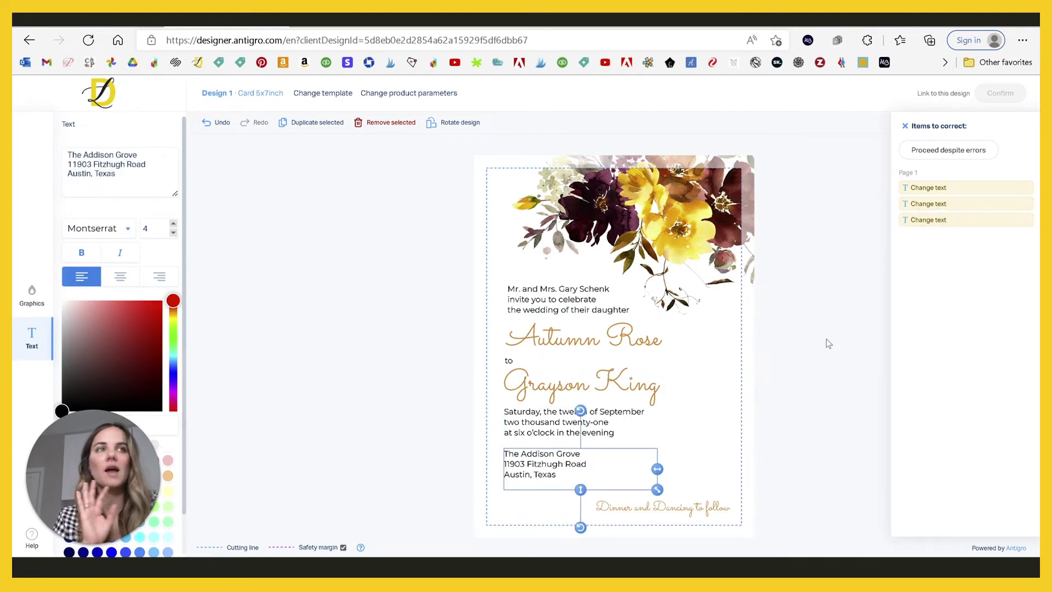
click(953, 153)
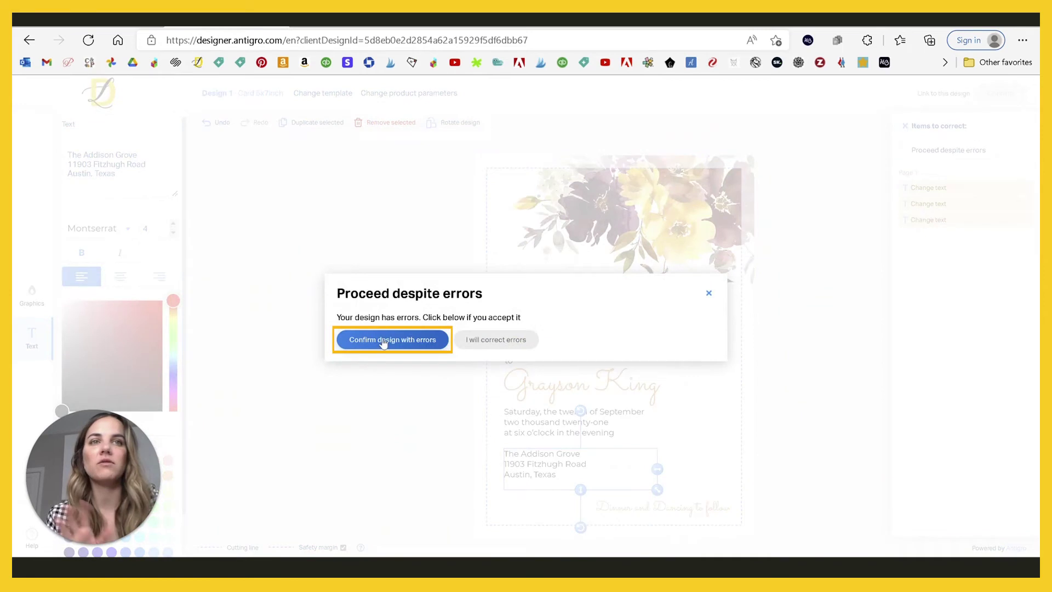
Step: Confirm the design with errors, then enter the customer's full name and e-mail on the Summary form
click(383, 340)
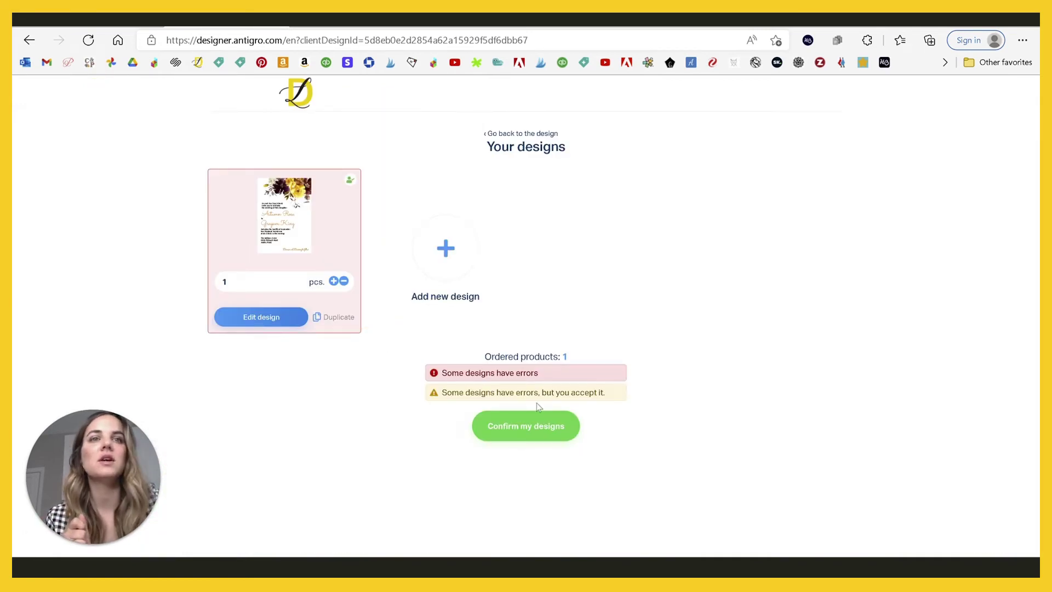
click(535, 426)
click(545, 331)
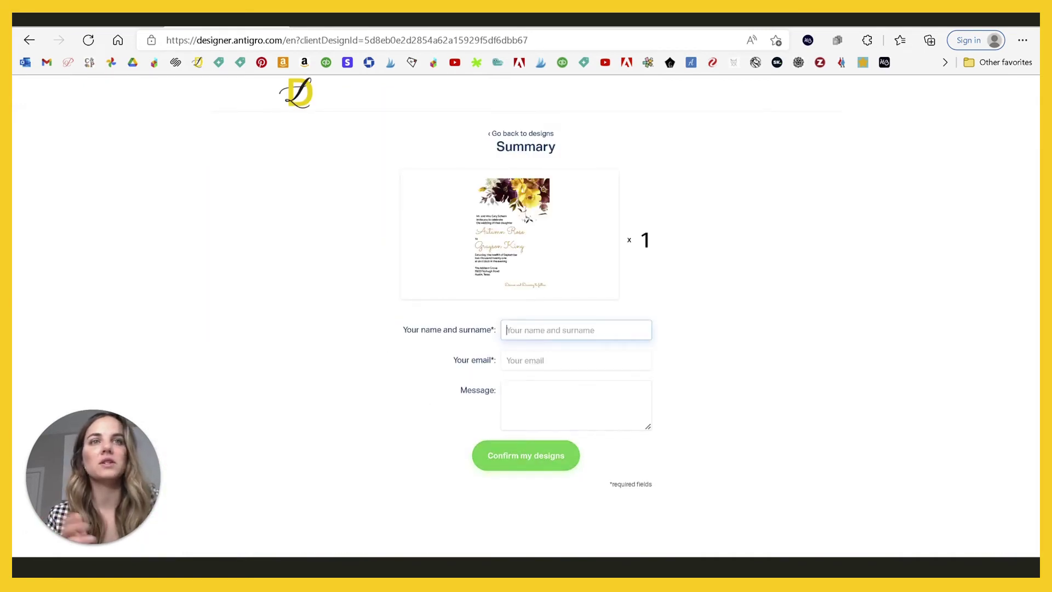
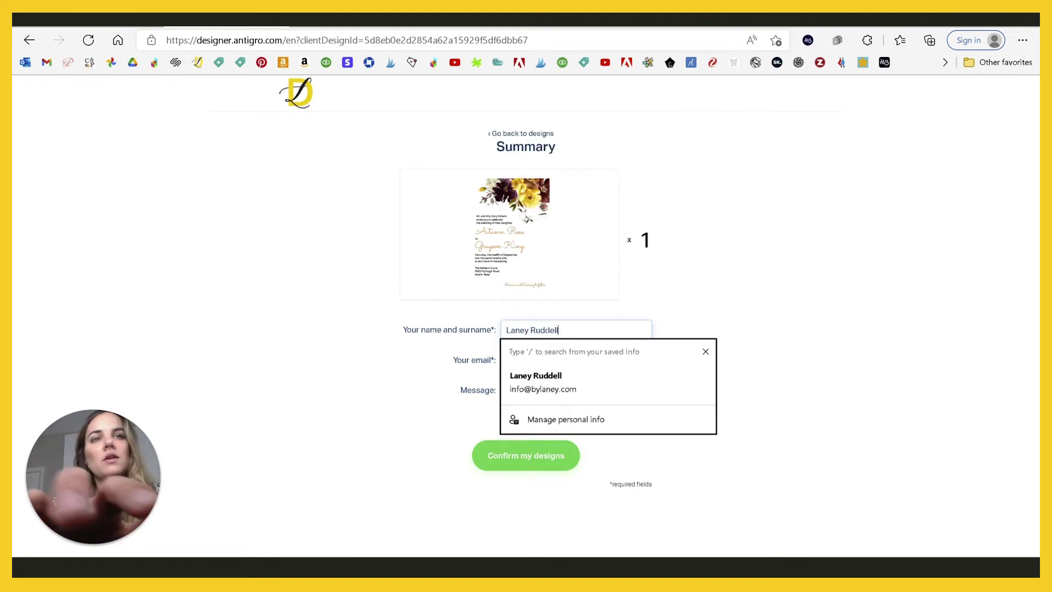
key(Tab)
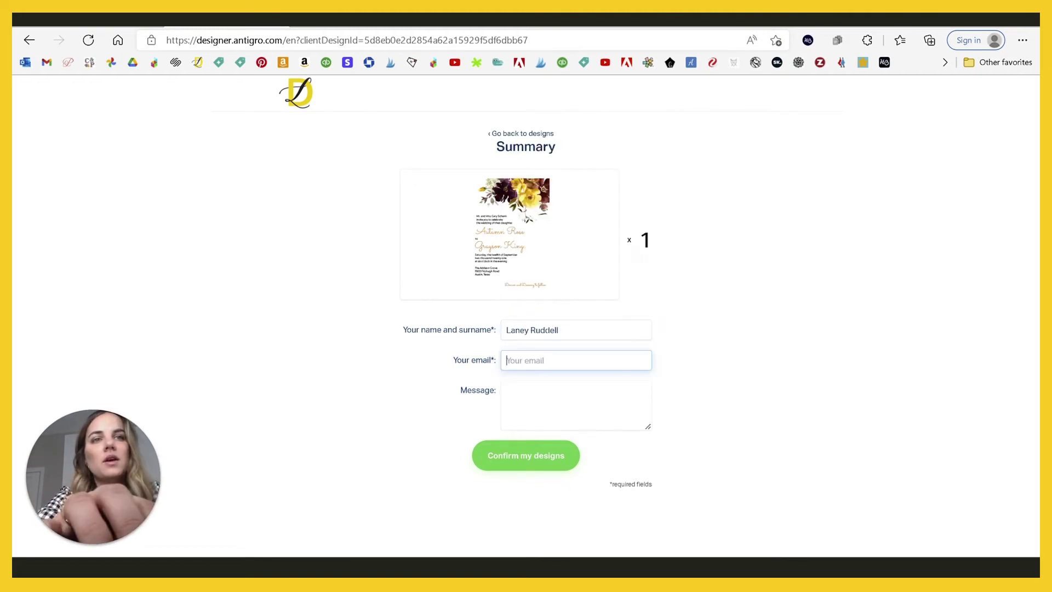
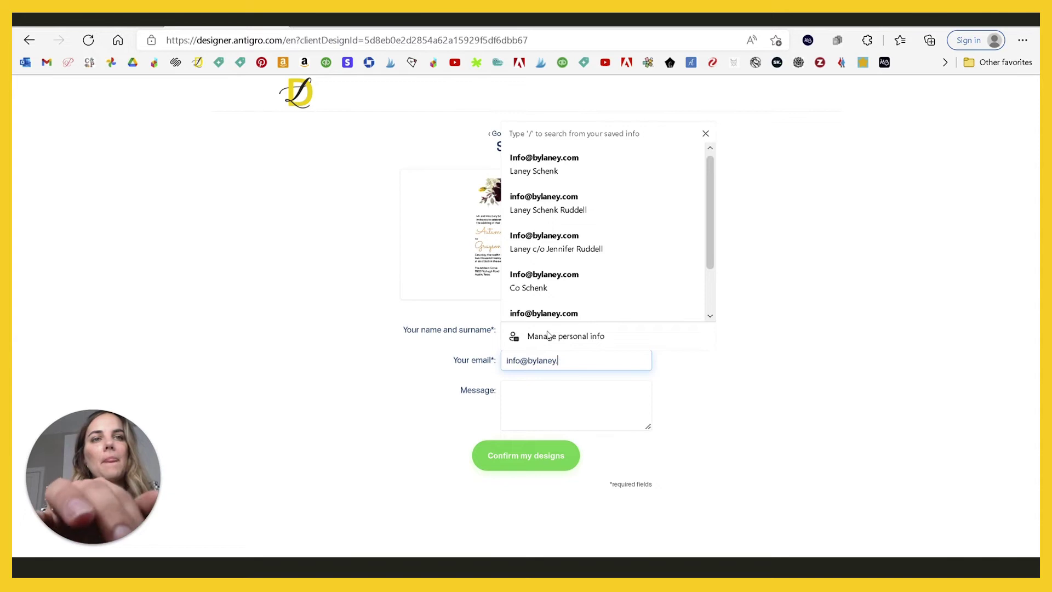
click(561, 383)
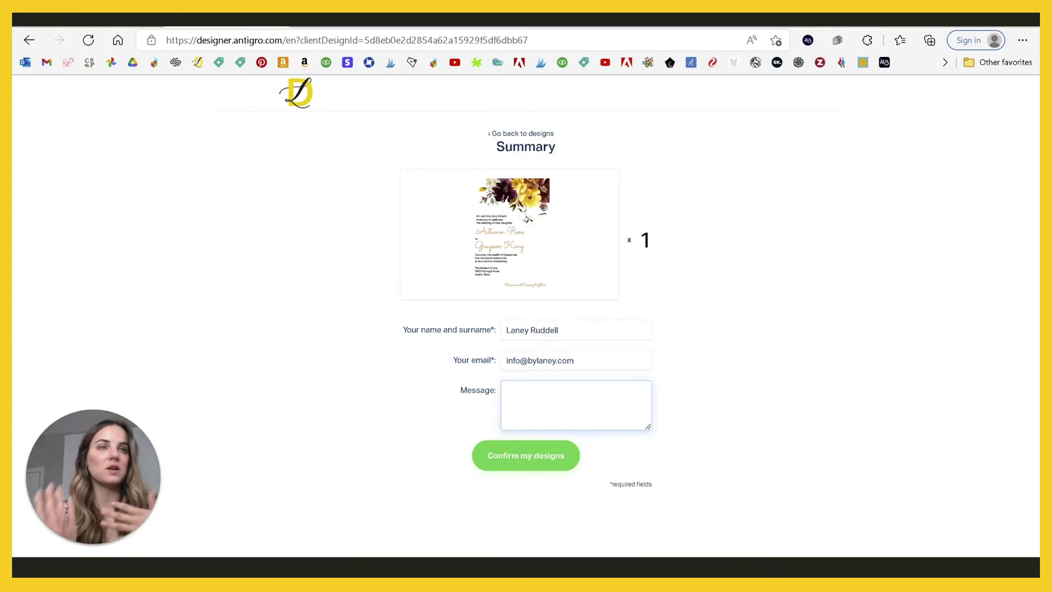
Step: Submit the invitation order, then go to the Antigro panel's Orders list
click(527, 462)
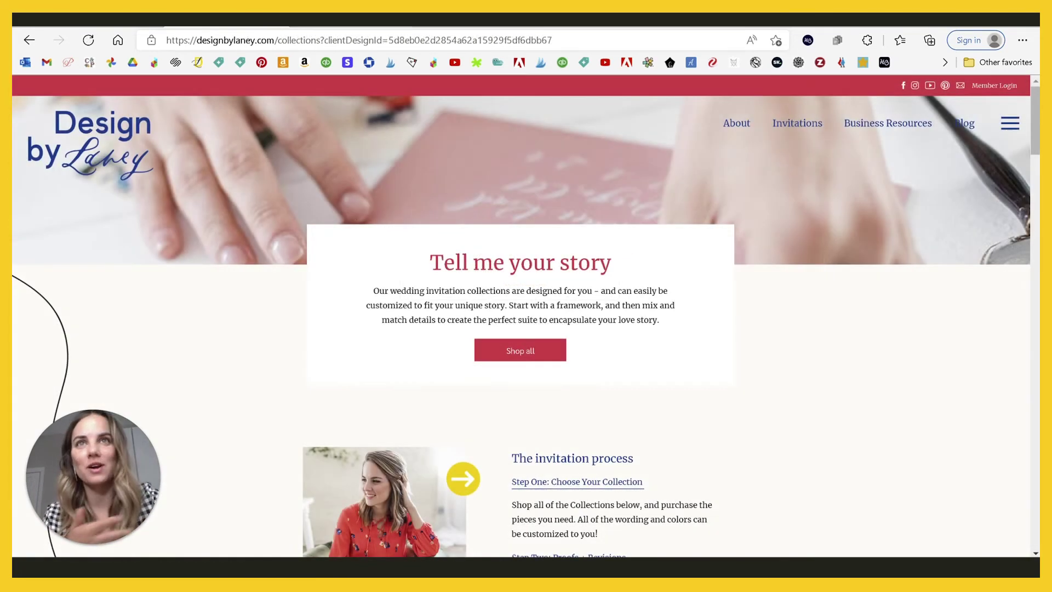
click(329, 19)
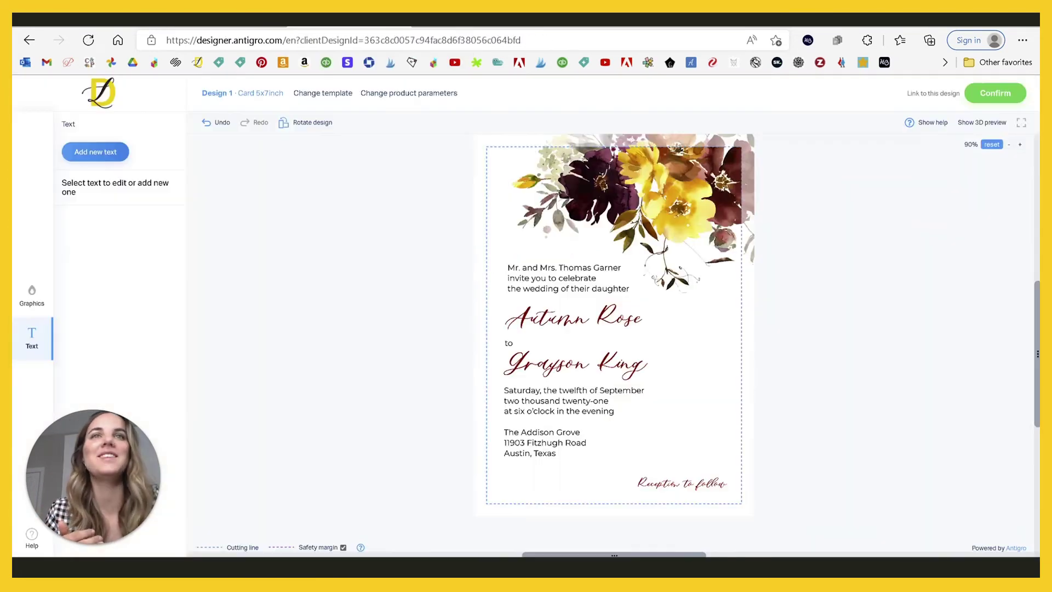
click(226, 19)
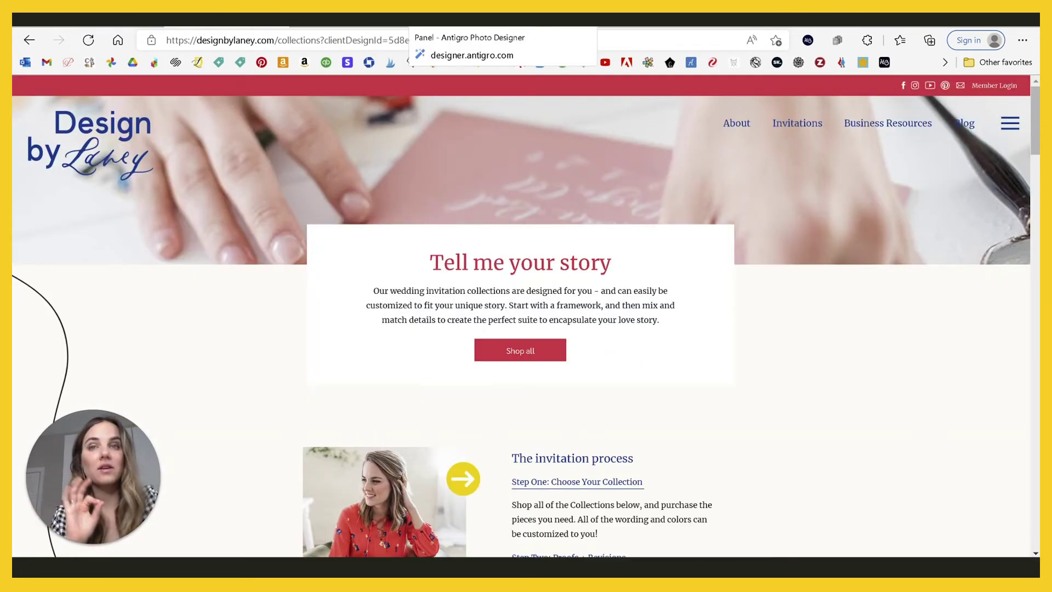
click(471, 19)
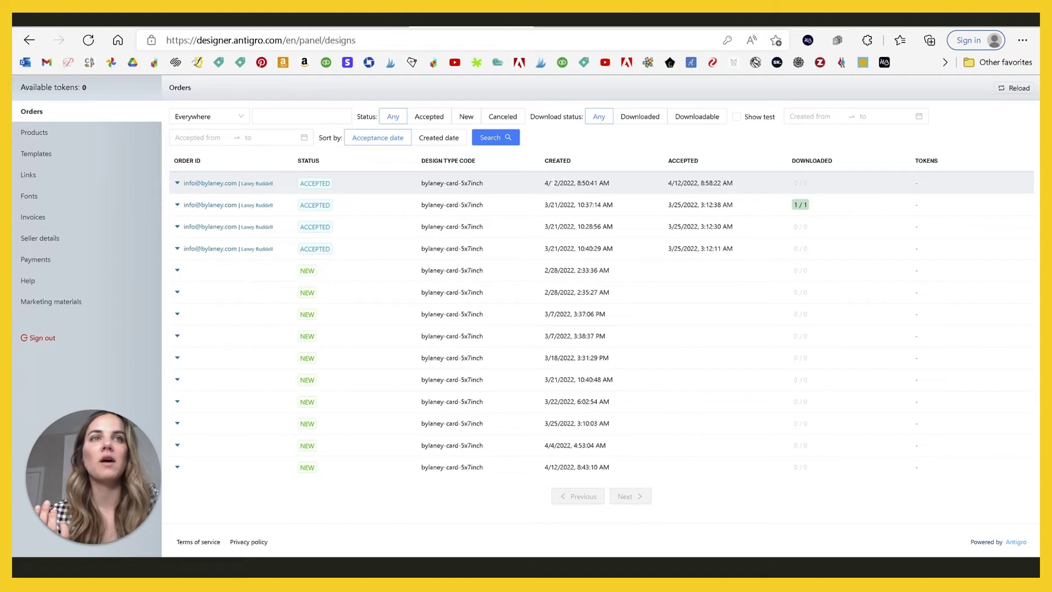
drag(549, 183, 609, 184)
click(599, 193)
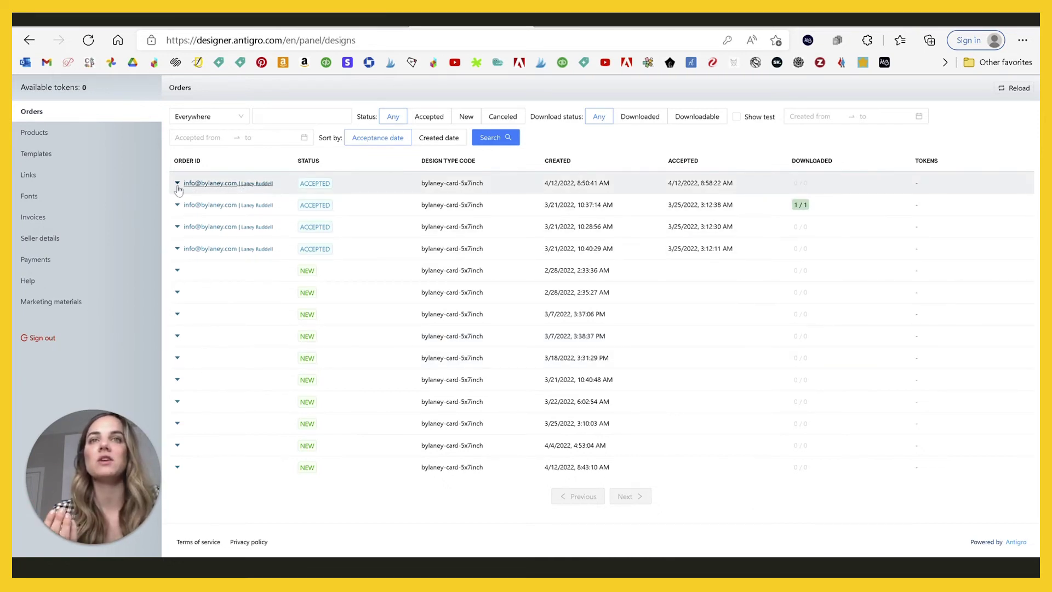
mouse_move(256, 189)
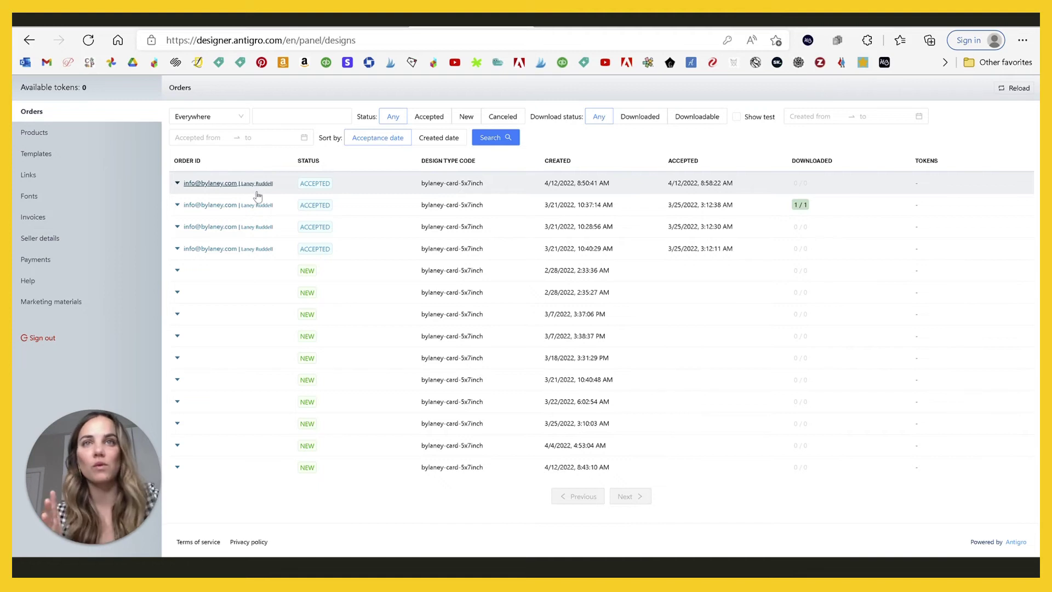
Step: Expand the newest order row and open its invitation in the designer
click(248, 186)
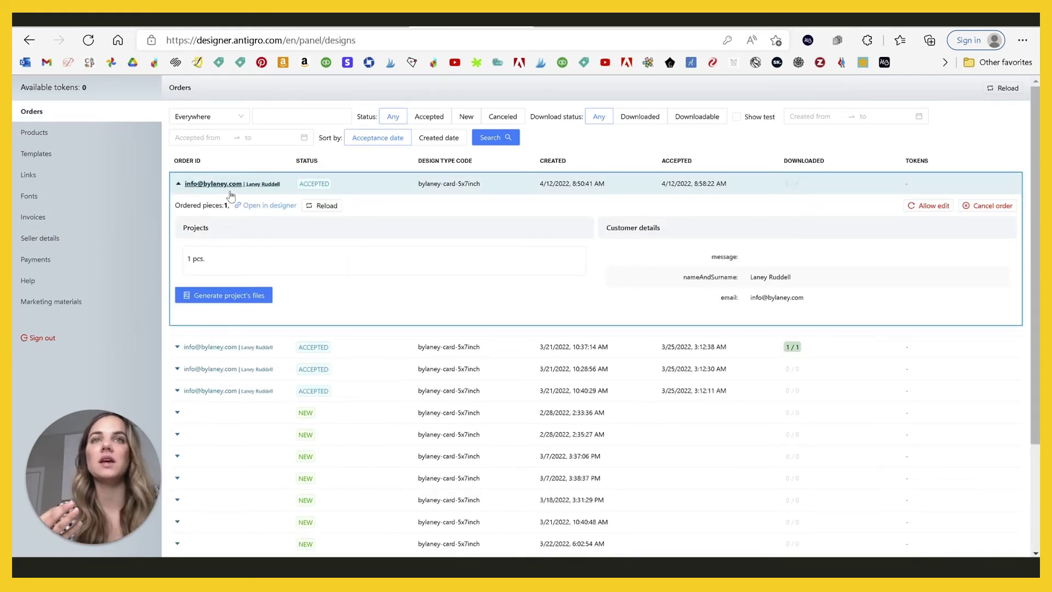
click(276, 208)
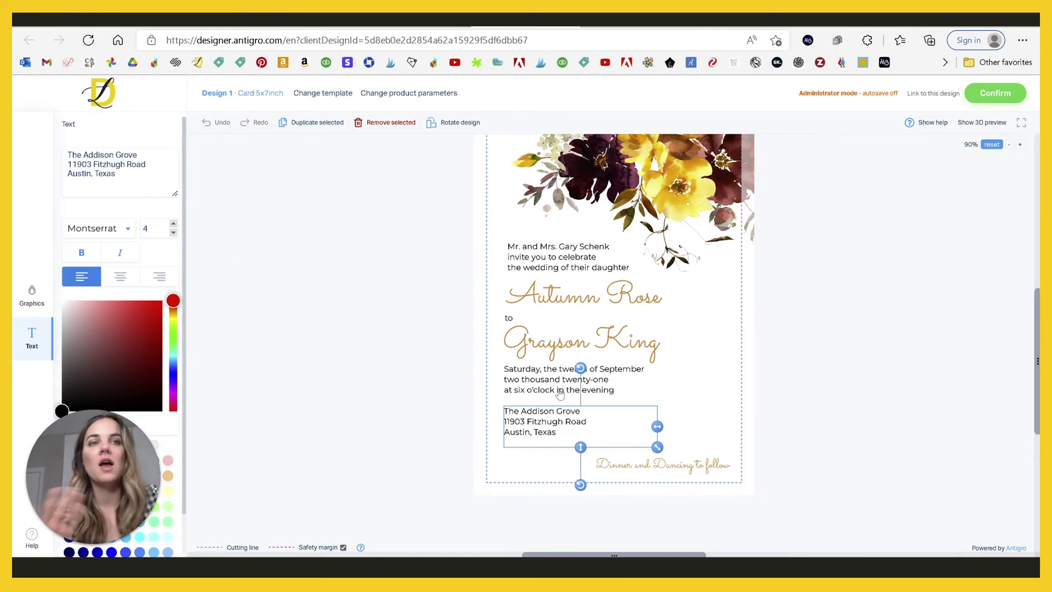
Step: Change 'six' to 'five' in the wedding time line
click(564, 389)
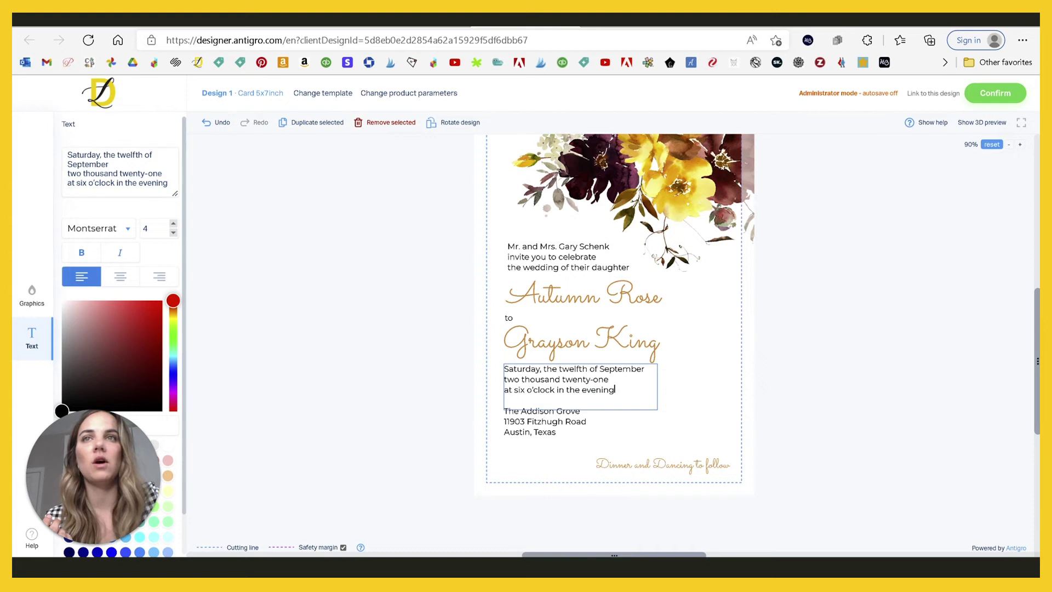
click(87, 183)
key(BackSpace)
key(BackSpace)
key(BackSpace)
text(five)
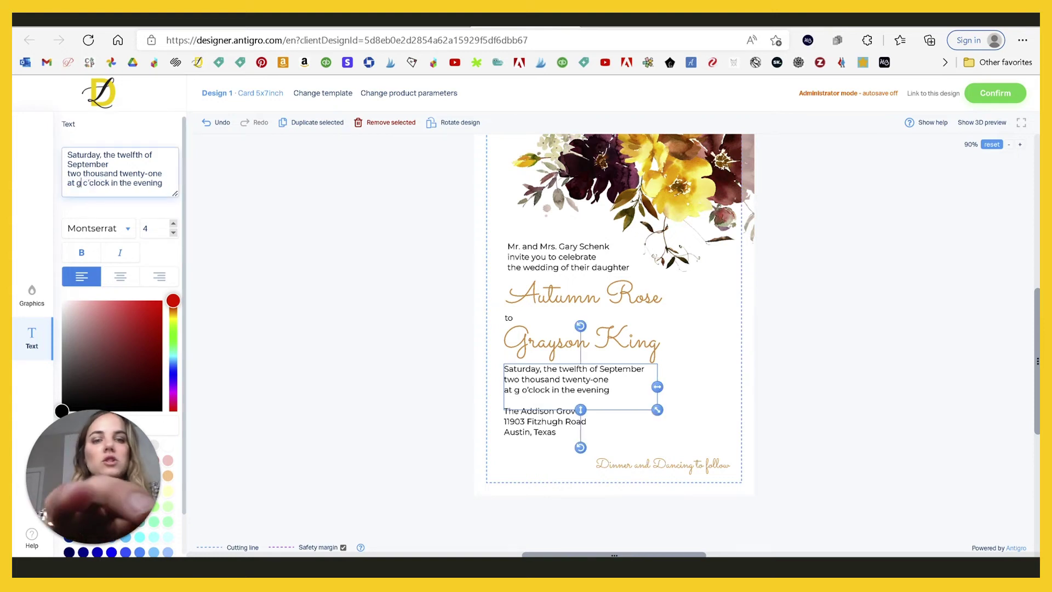
click(802, 322)
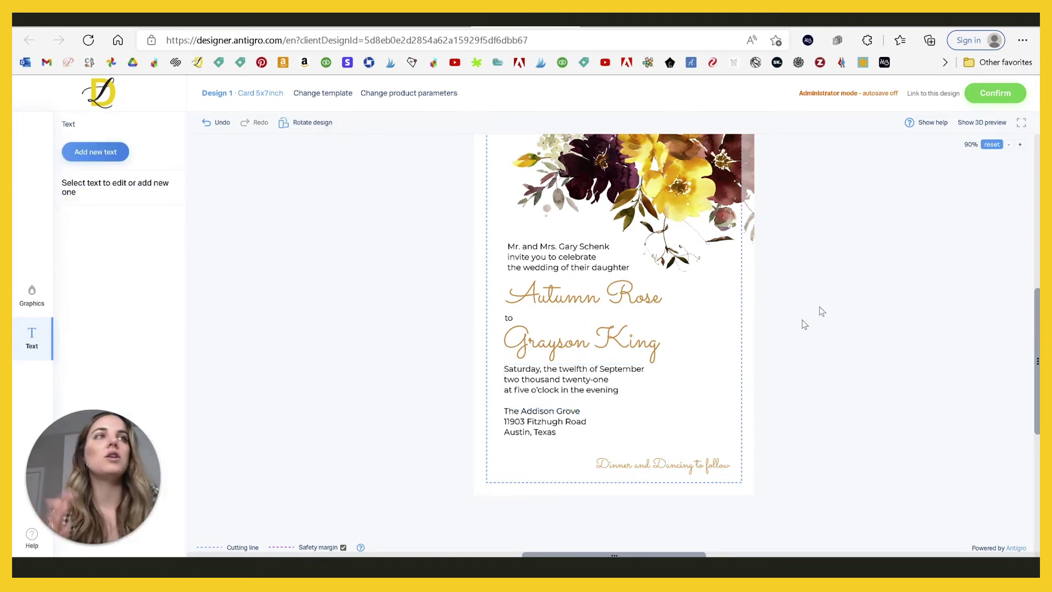
Step: Confirm the edited design and leave the designer for the account's orders
click(990, 103)
click(933, 123)
key(Return)
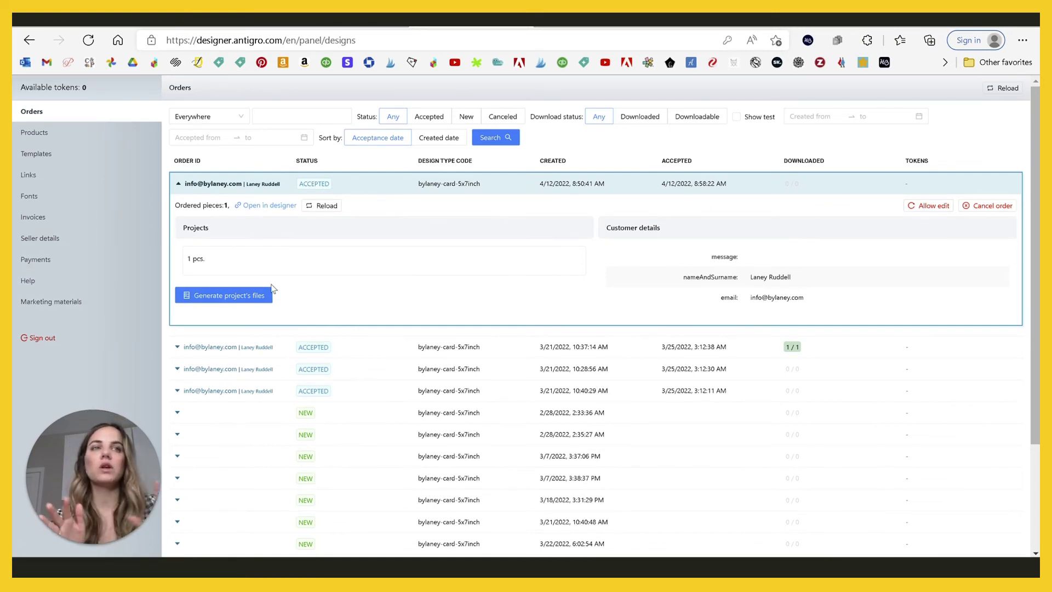
Step: Generate the order's project files and download the main print file
click(237, 296)
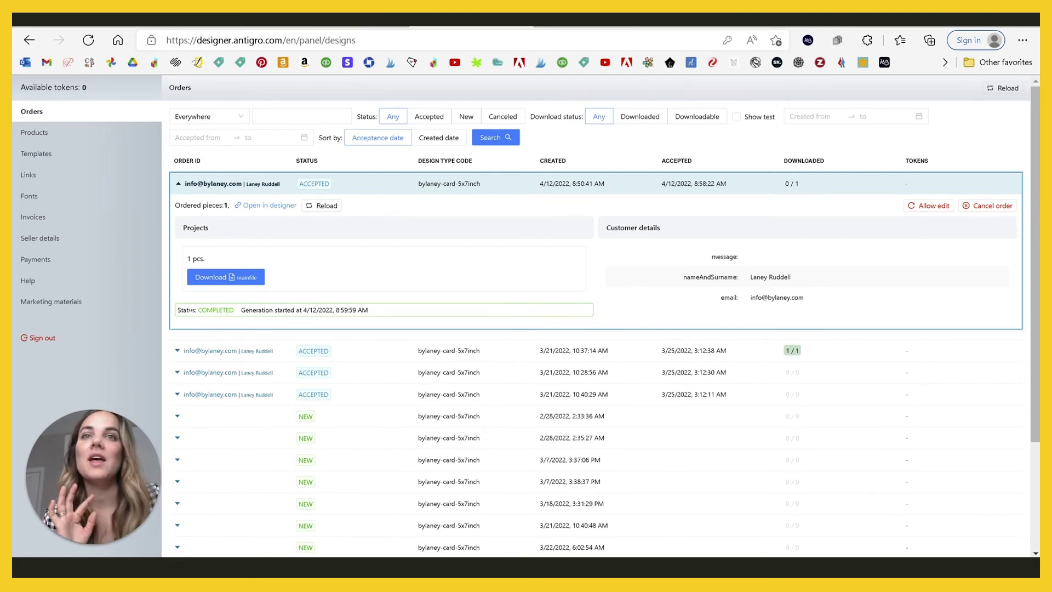
click(220, 281)
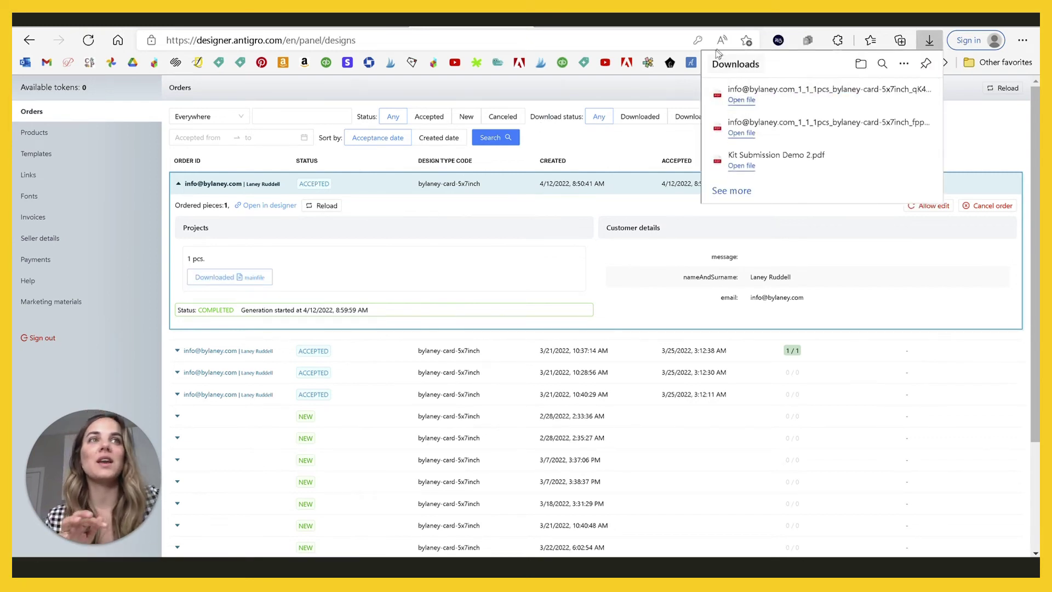
Step: Open the newest download, the floral invitation print PDF, in Edge's PDF viewer
click(742, 101)
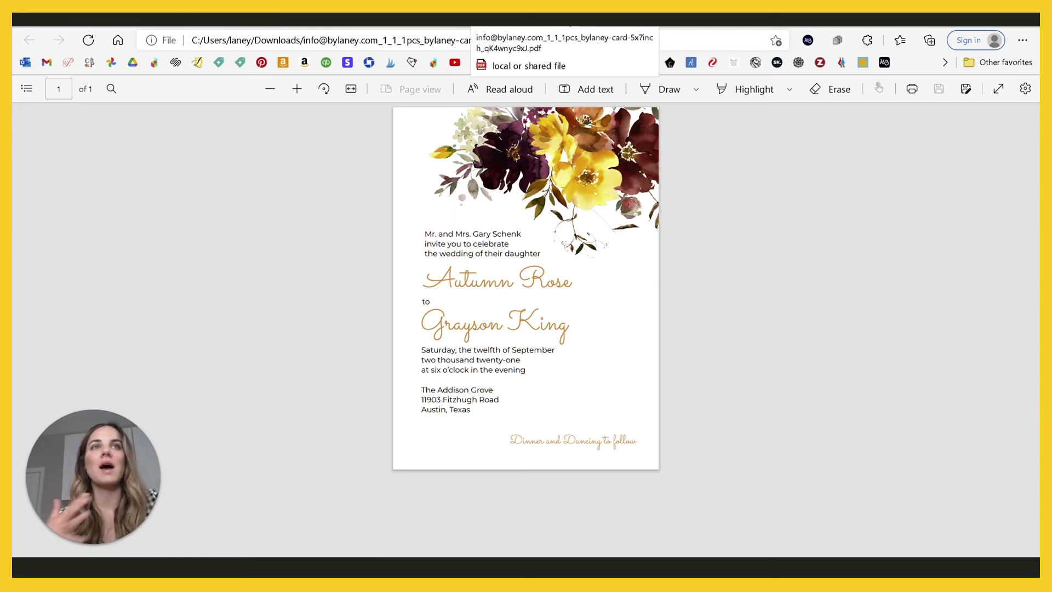
Step: Switch back to the Antigro Panel tab to view the Orders list
click(441, 20)
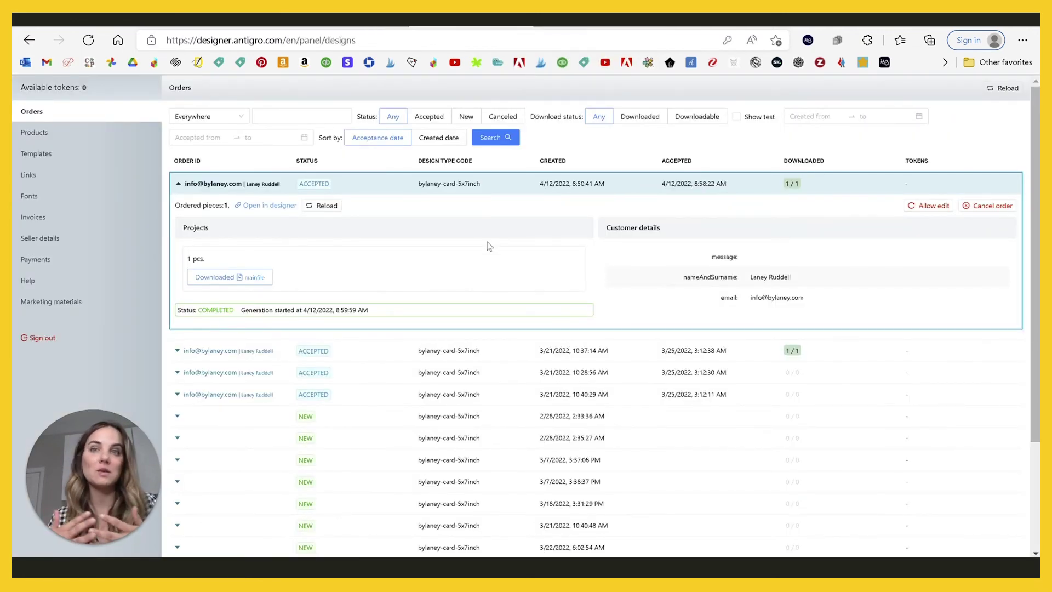